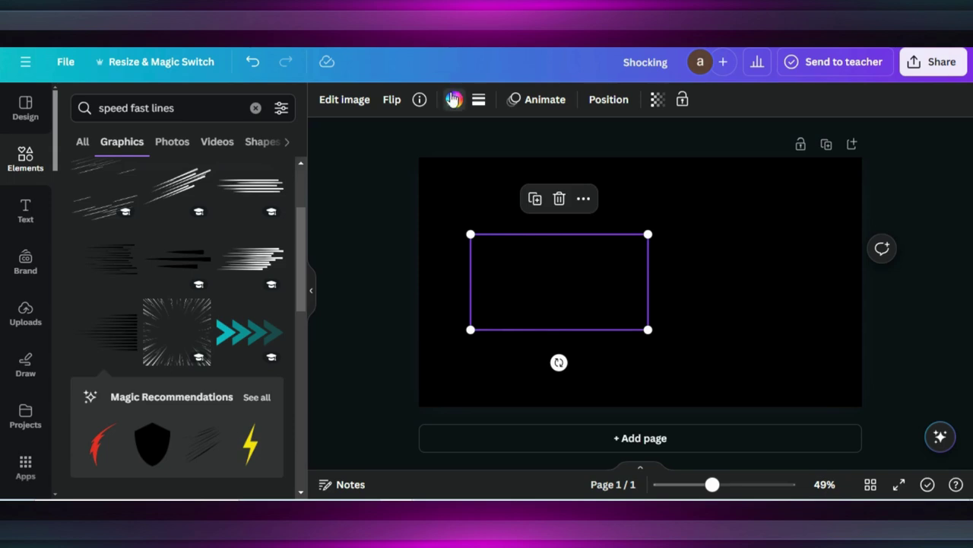
# - Recolor the speed-lines graphic white, shift it left on the page, and place a duplicate directly to its right
pyautogui.click(454, 100)
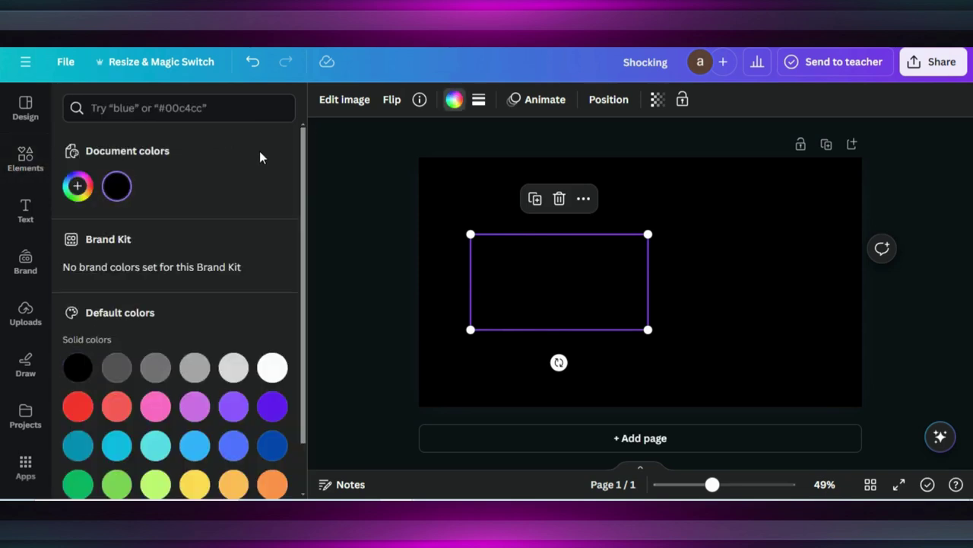
pyautogui.click(272, 369)
pyautogui.moveTo(558, 297); pyautogui.dragTo(522, 315)
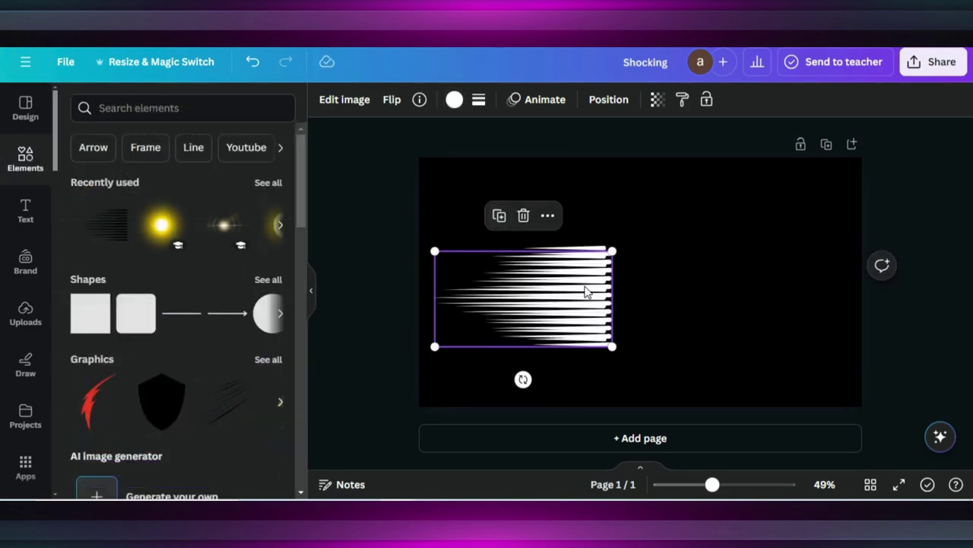
pyautogui.moveTo(585, 291); pyautogui.dragTo(753, 285)
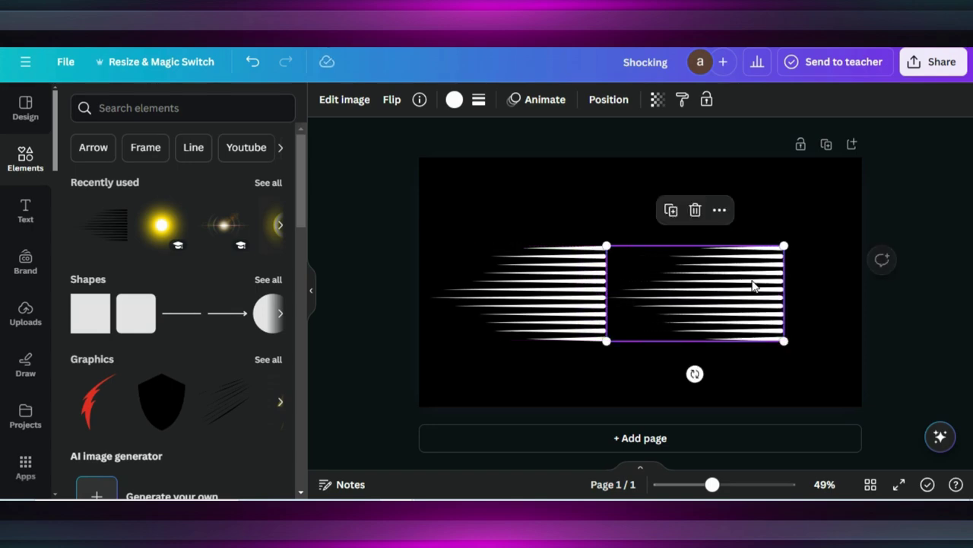
pyautogui.click(562, 192)
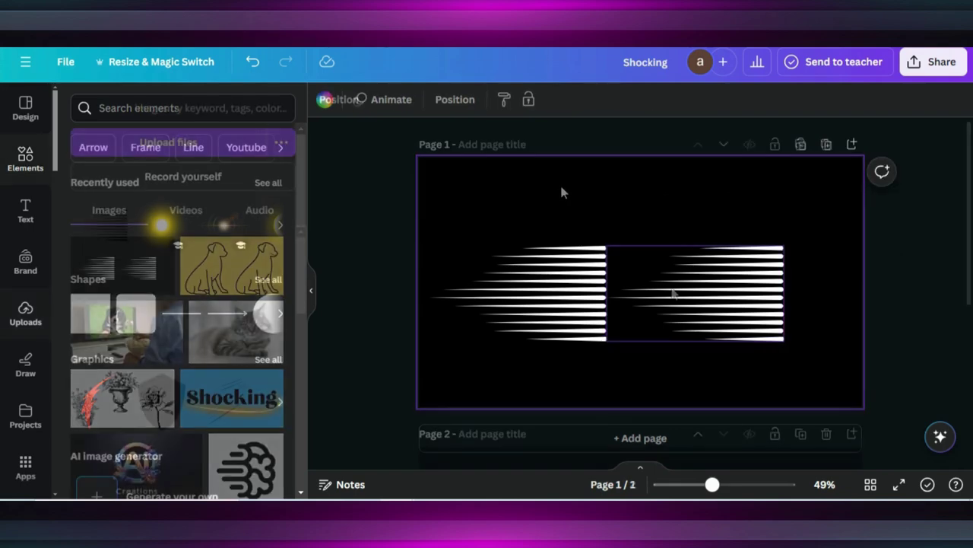
# - Change the color of the right-hand speed-lines copy on page 1 to the default solid red
pyautogui.click(705, 293)
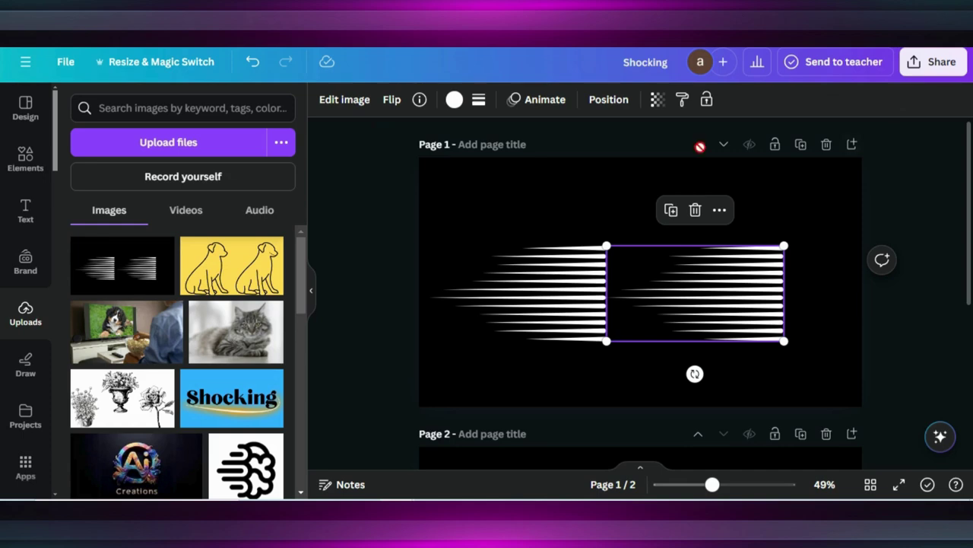
pyautogui.click(454, 100)
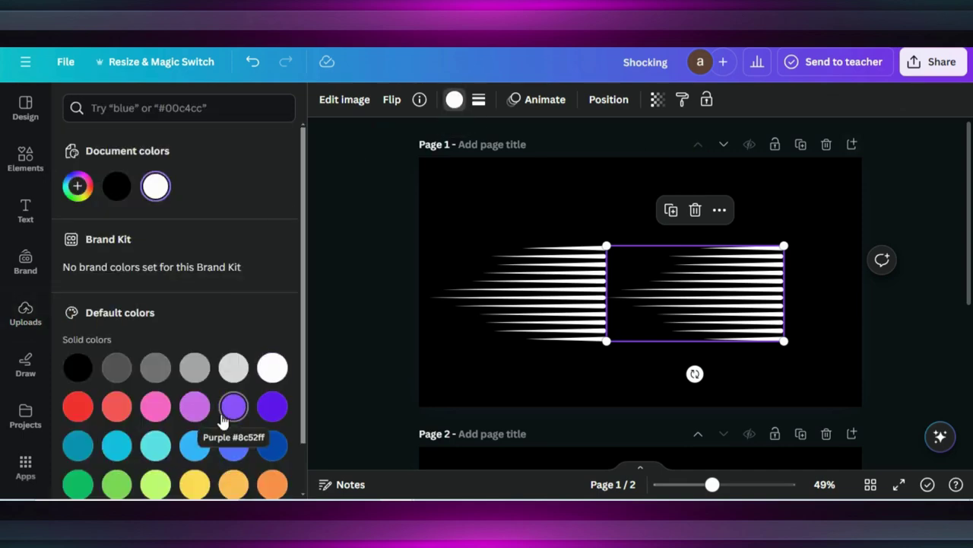
pyautogui.scroll(-1, 226, 424)
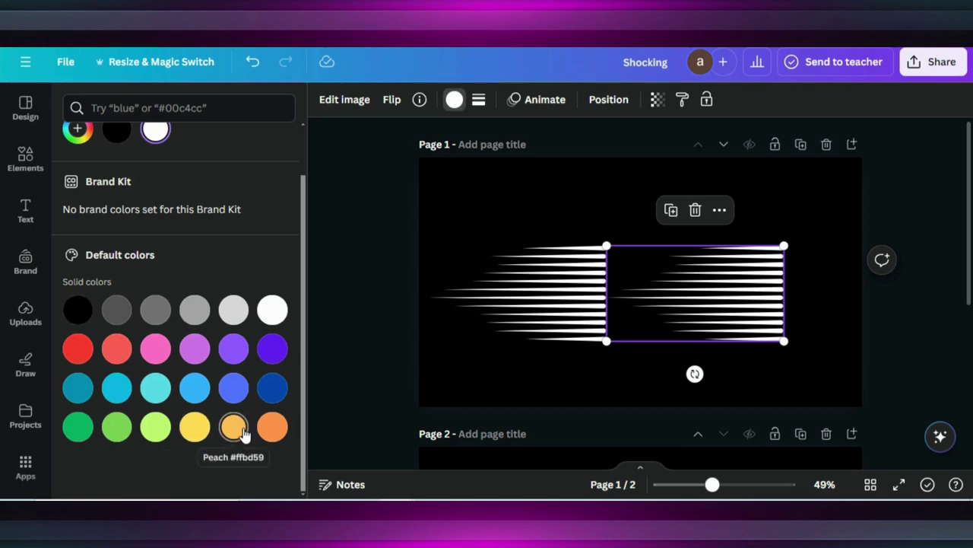
pyautogui.click(79, 351)
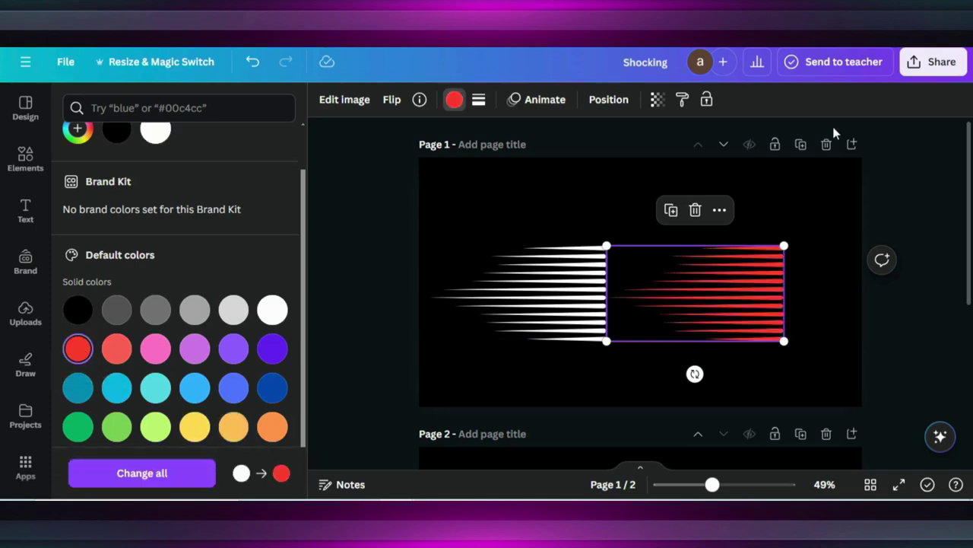
# - Download only page 1, with the white and red speed lines, as a PNG at size 1
pyautogui.click(934, 67)
pyautogui.scroll(-2, 791, 266)
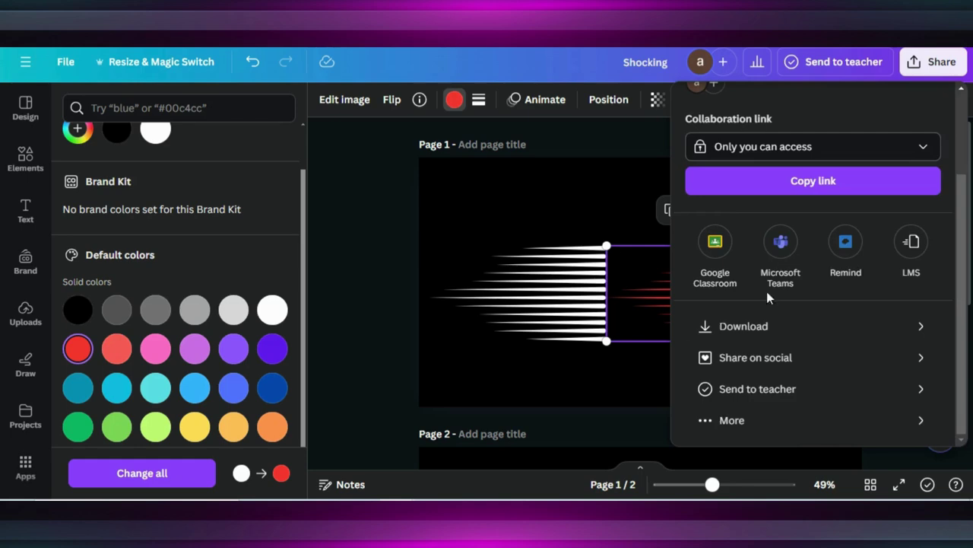
pyautogui.click(761, 327)
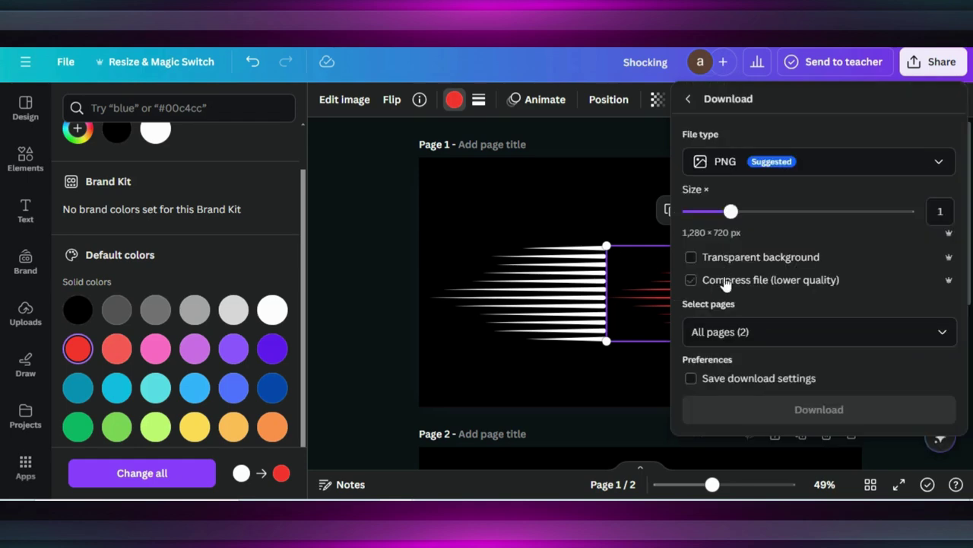
pyautogui.click(762, 333)
pyautogui.click(935, 154)
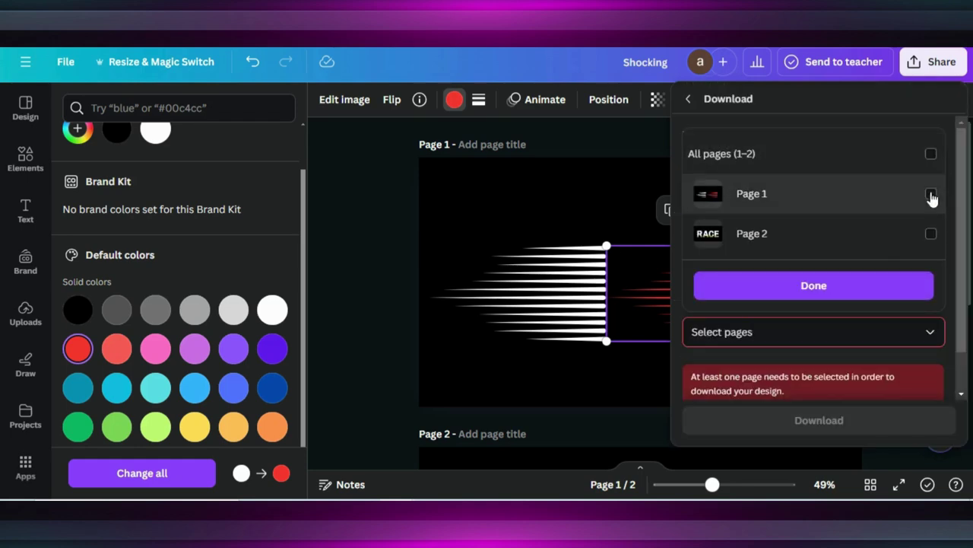
pyautogui.click(932, 195)
pyautogui.click(785, 295)
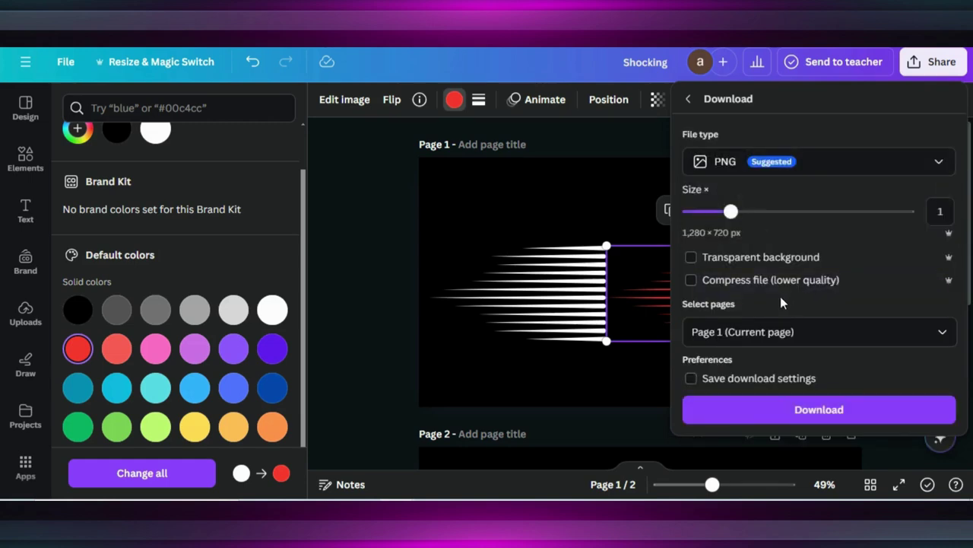
pyautogui.click(750, 415)
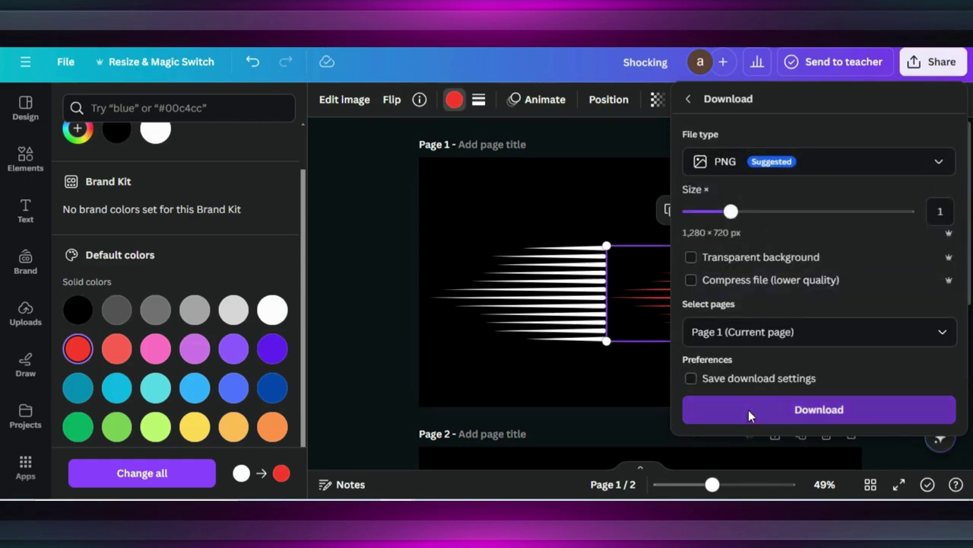
pyautogui.click(487, 265)
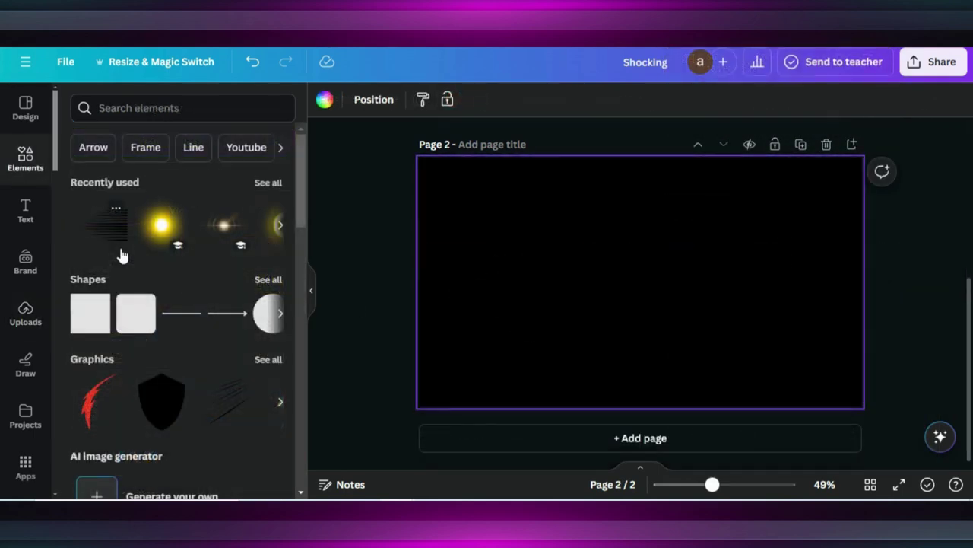
# - Search the frames for "r" and add the bold sans-serif capital R frame to page 2
pyautogui.scroll(-3, 103, 312)
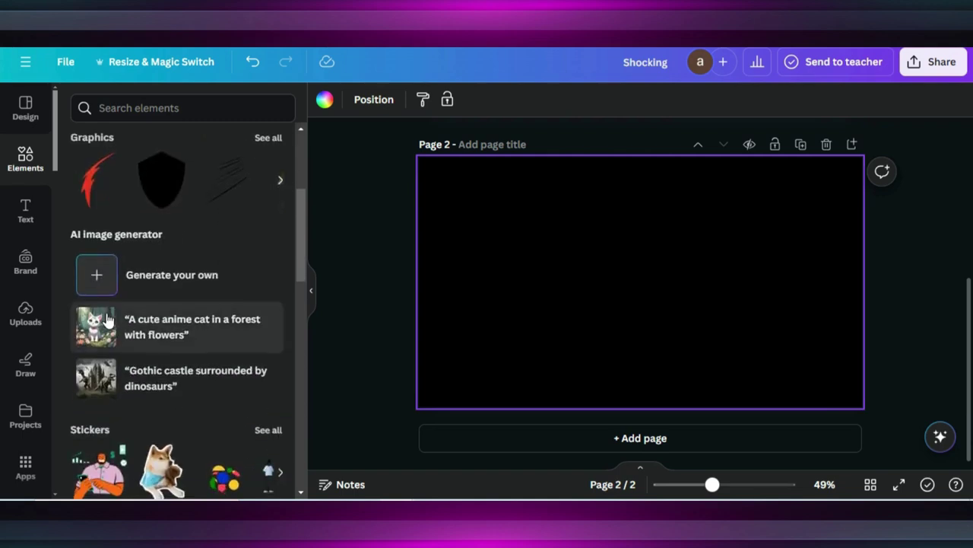
pyautogui.scroll(-3, 105, 317)
pyautogui.scroll(-6, 107, 319)
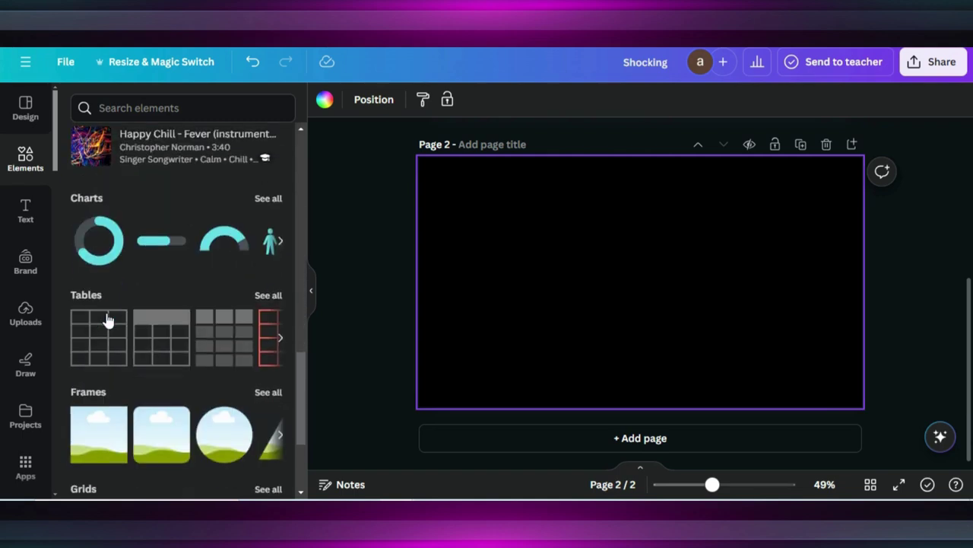
pyautogui.click(268, 392)
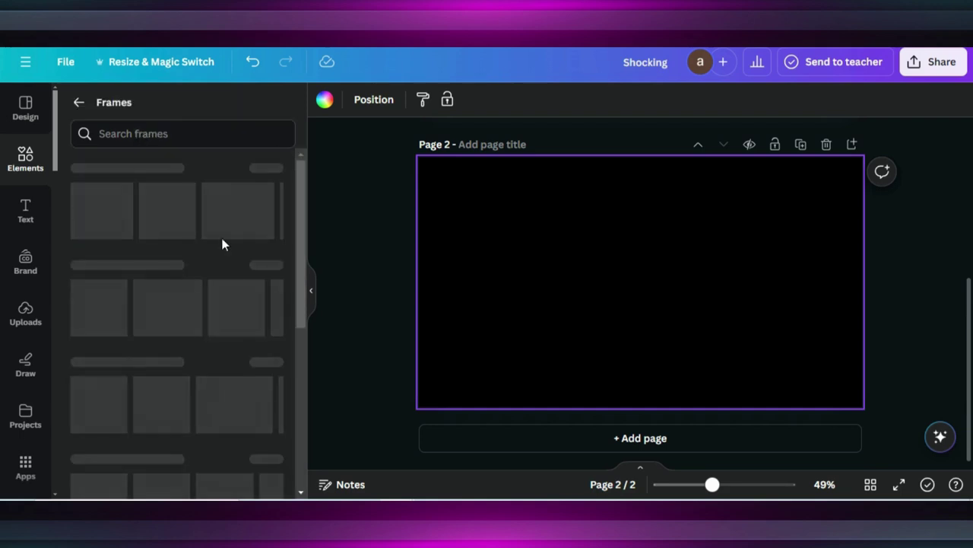
pyautogui.click(155, 133)
pyautogui.write('r')
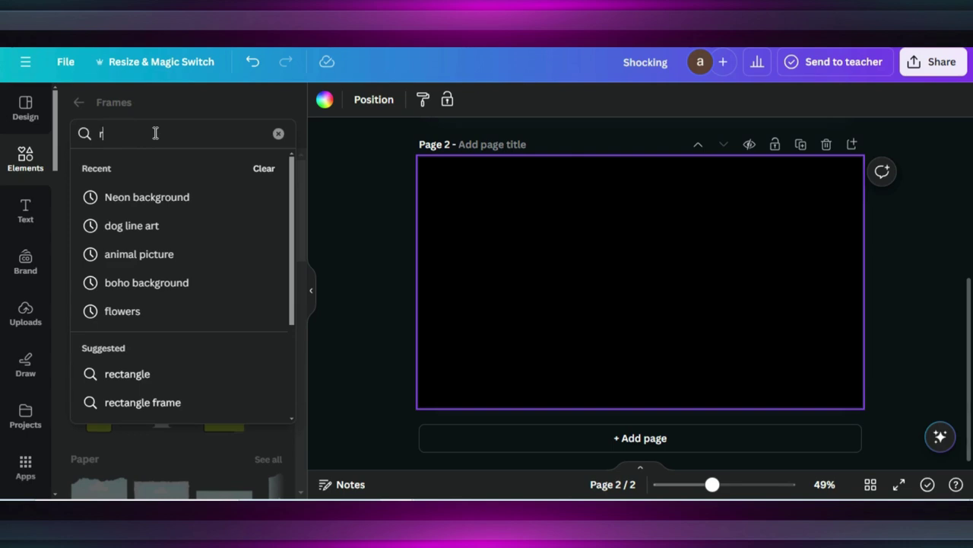
pyautogui.press('Return')
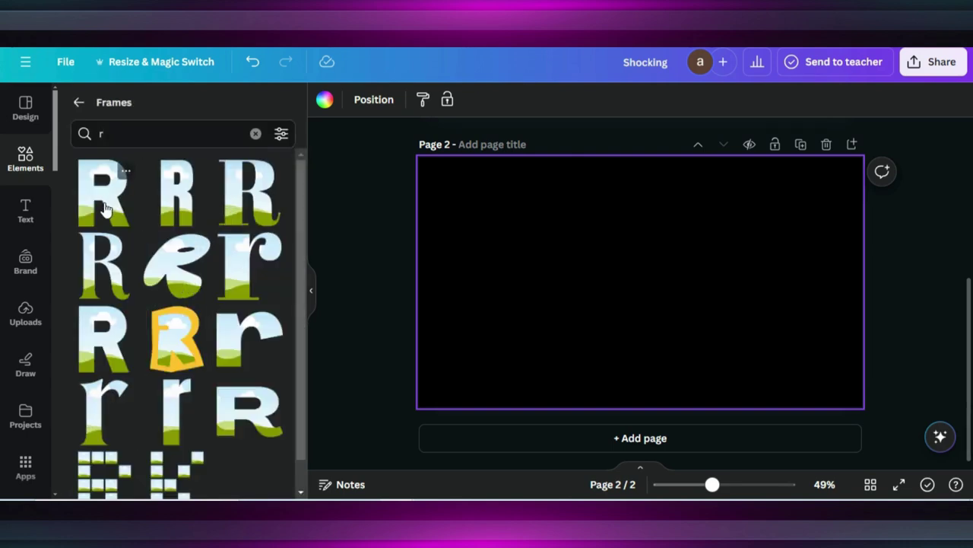
pyautogui.click(104, 208)
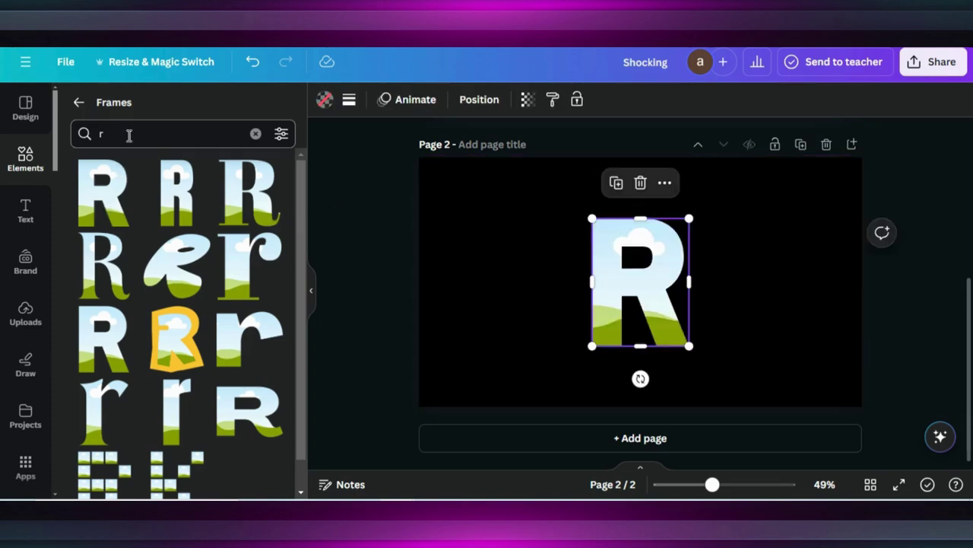
# - Search the frames for "a" and add the bold capital A frame to page 2
pyautogui.click(89, 134)
pyautogui.write('a')
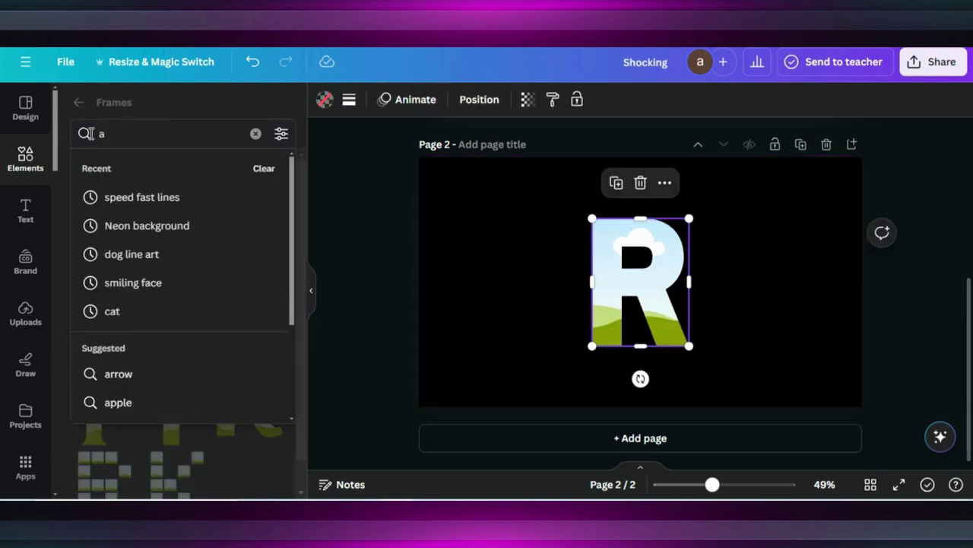
pyautogui.press('Return')
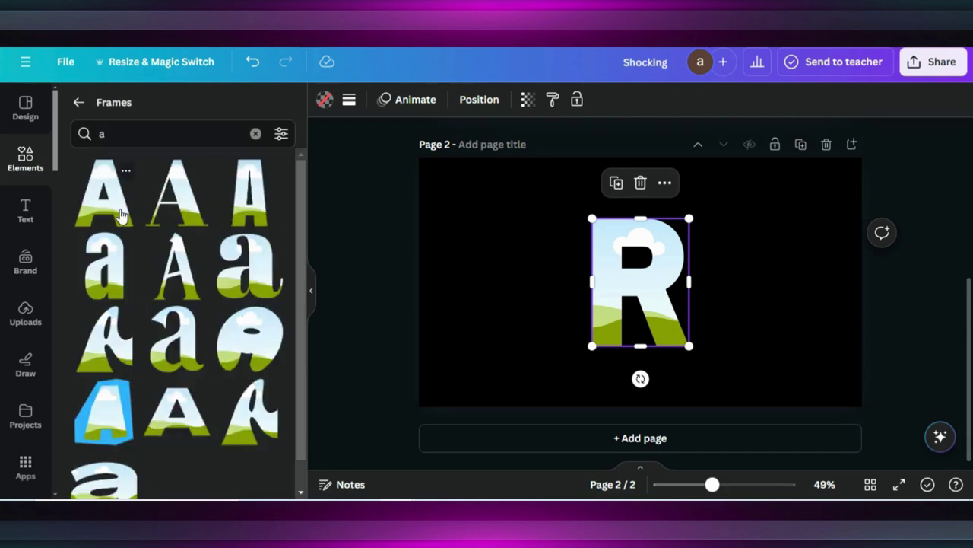
pyautogui.click(120, 216)
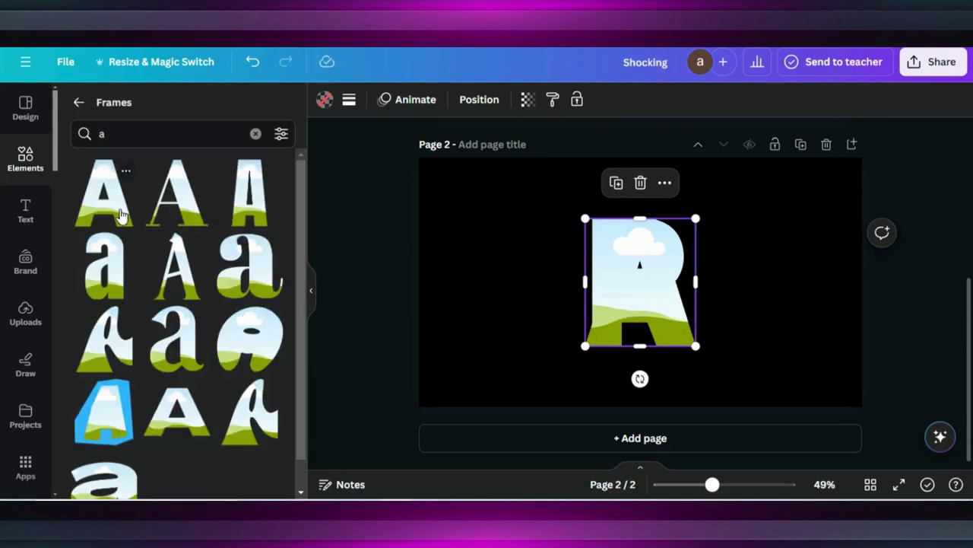
# - Move the A frame to the right of the R and add the bold capital C frame from a "c" search
pyautogui.click(115, 126)
pyautogui.write('c')
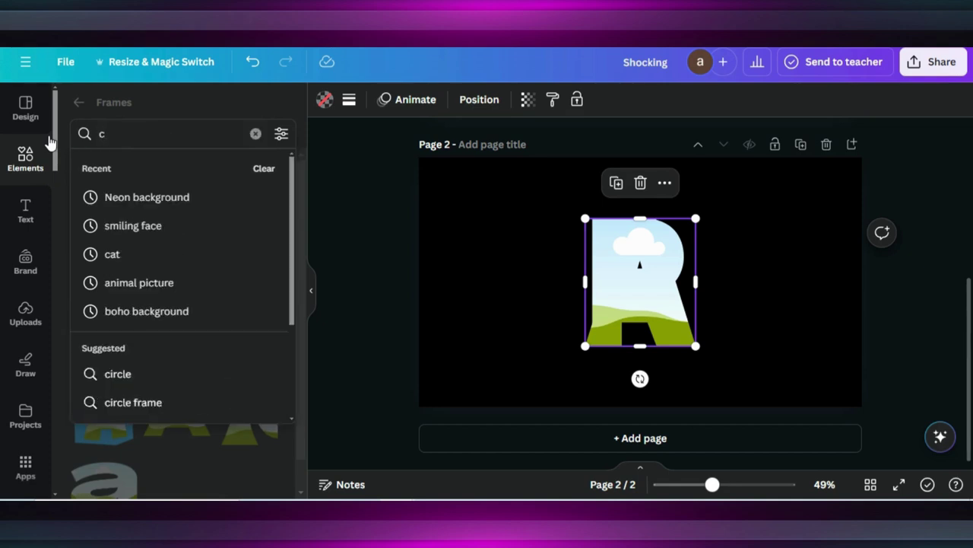
pyautogui.press('Return')
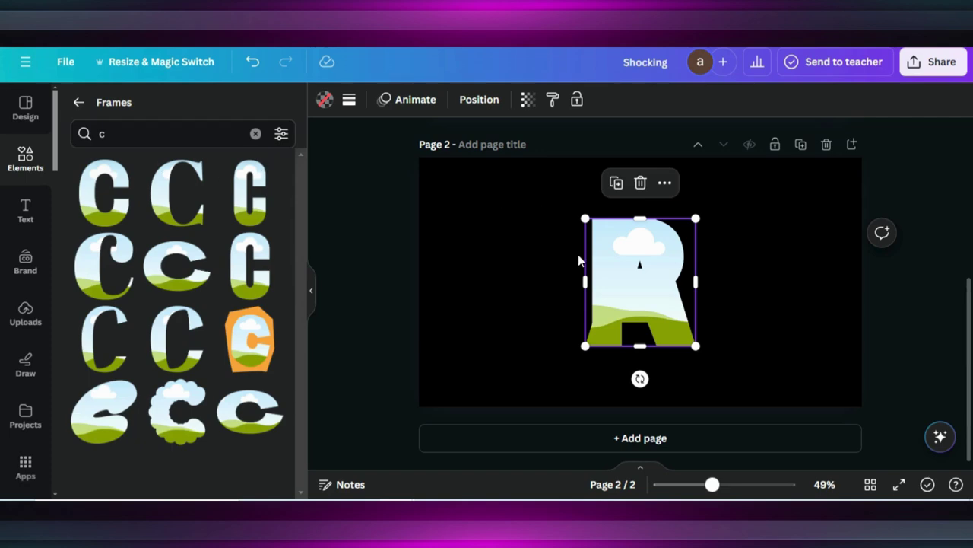
pyautogui.moveTo(612, 277); pyautogui.dragTo(726, 298)
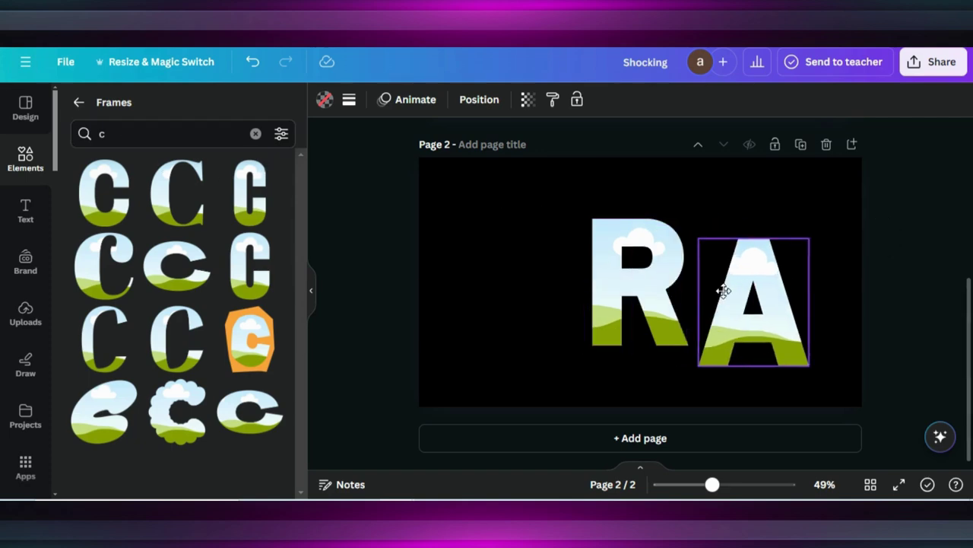
pyautogui.click(110, 175)
# - Search the frames for "e", add the bold capital E frame, and place it to the right of the A
pyautogui.click(120, 133)
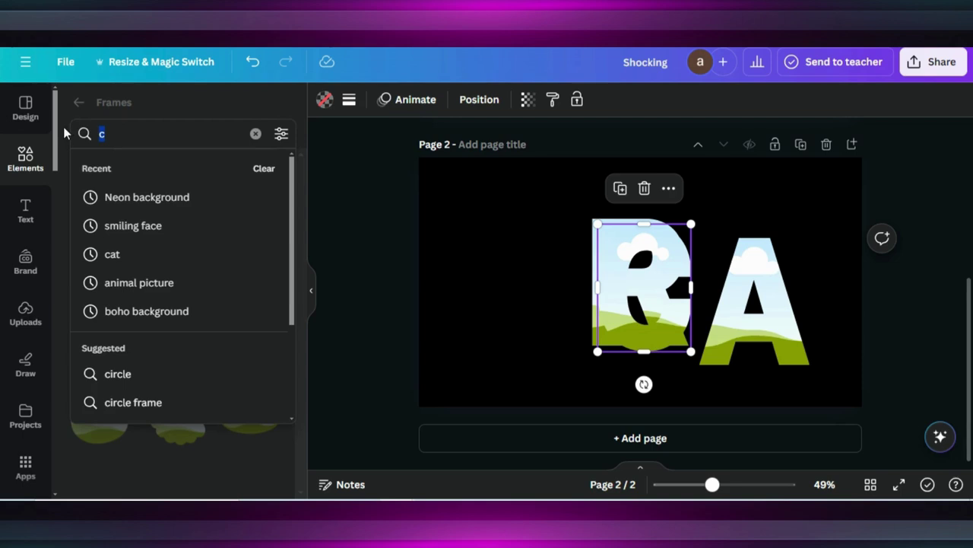
pyautogui.write('e')
pyautogui.press('Return')
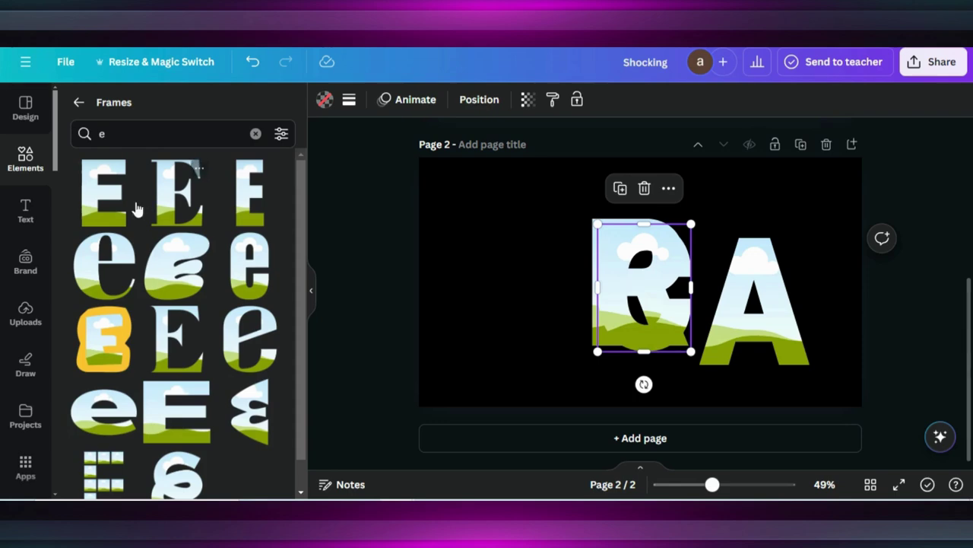
pyautogui.click(126, 198)
pyautogui.moveTo(597, 268); pyautogui.dragTo(854, 276)
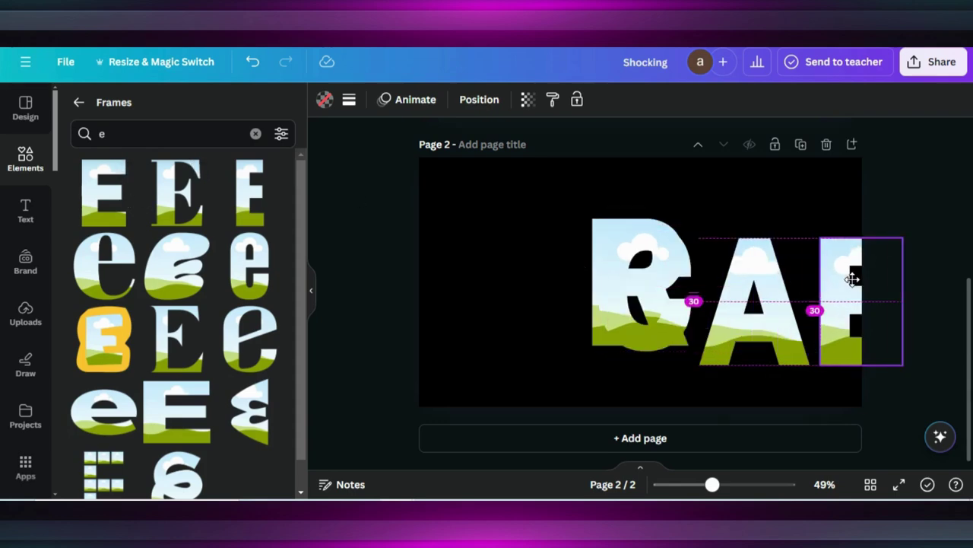
# - Arrange the R, A, C and E frames in one aligned row across page 2 to spell RACE
pyautogui.moveTo(685, 263); pyautogui.dragTo(769, 283)
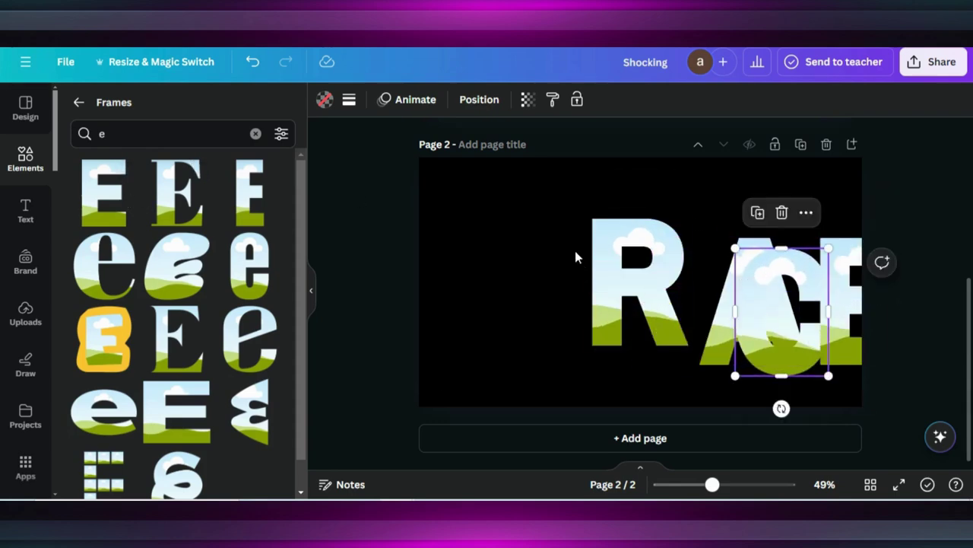
pyautogui.moveTo(601, 261); pyautogui.dragTo(456, 268)
pyautogui.moveTo(765, 314); pyautogui.dragTo(574, 306)
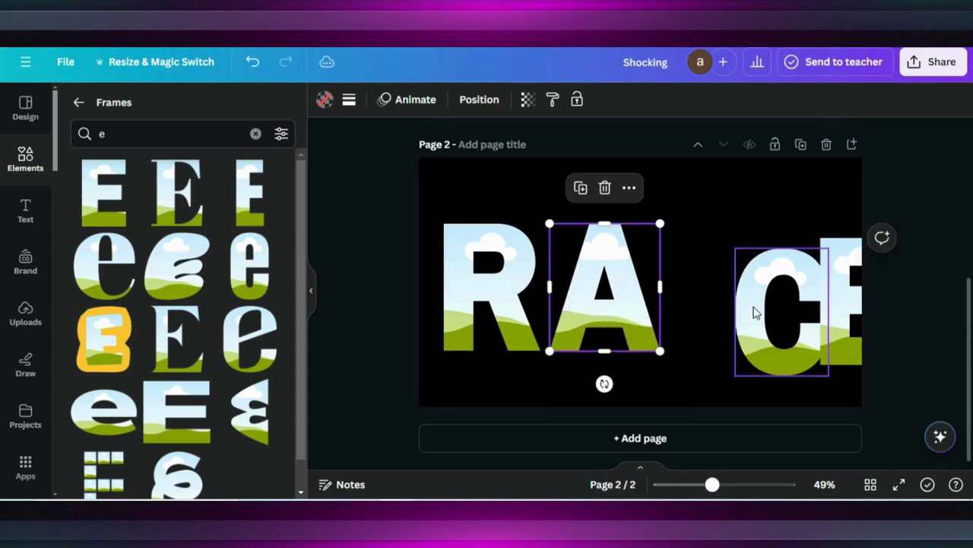
pyautogui.moveTo(750, 315); pyautogui.dragTo(676, 289)
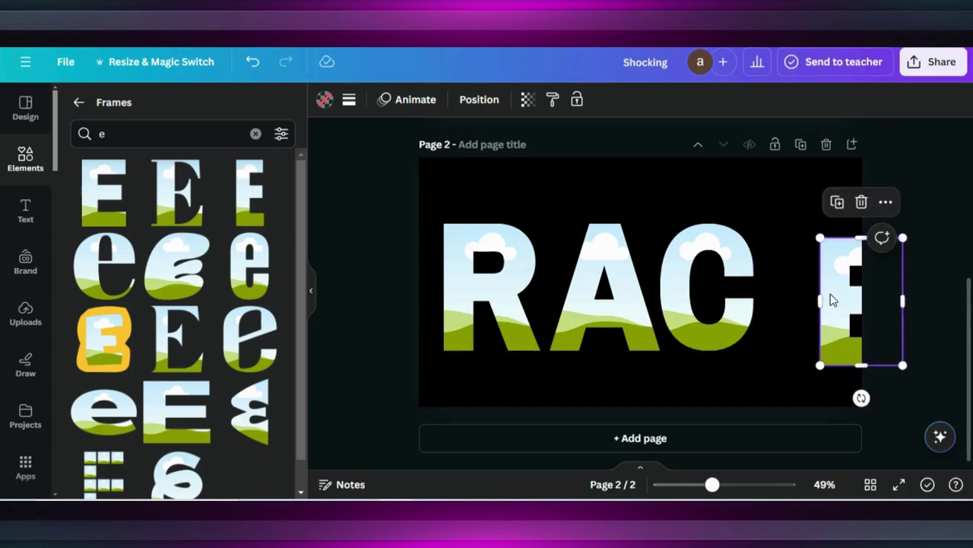
pyautogui.moveTo(832, 297); pyautogui.dragTo(774, 282)
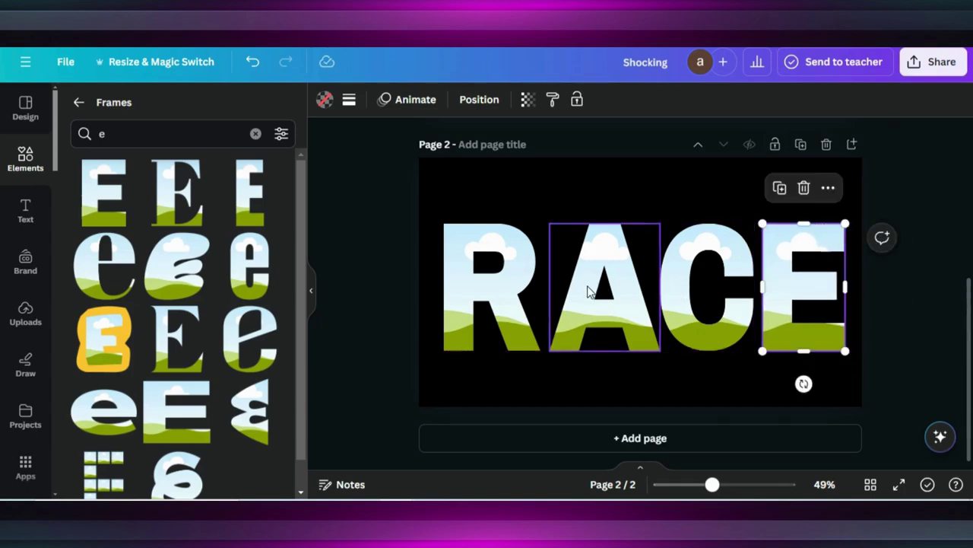
# - Tighten the letter spacing of RACE by nudging the A, C and E frames slightly left
pyautogui.moveTo(586, 283); pyautogui.dragTo(583, 284)
pyautogui.click(669, 289)
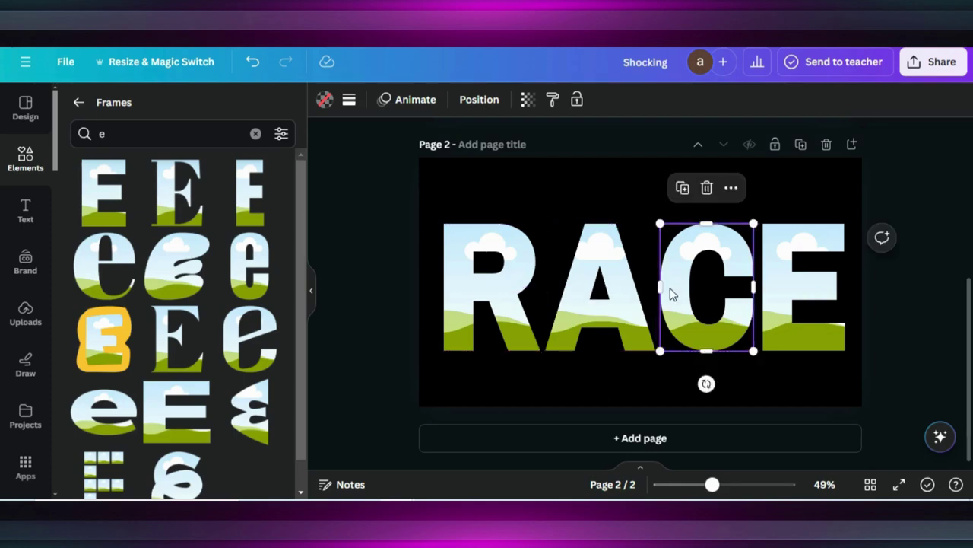
pyautogui.click(667, 284)
pyautogui.moveTo(786, 307); pyautogui.dragTo(780, 294)
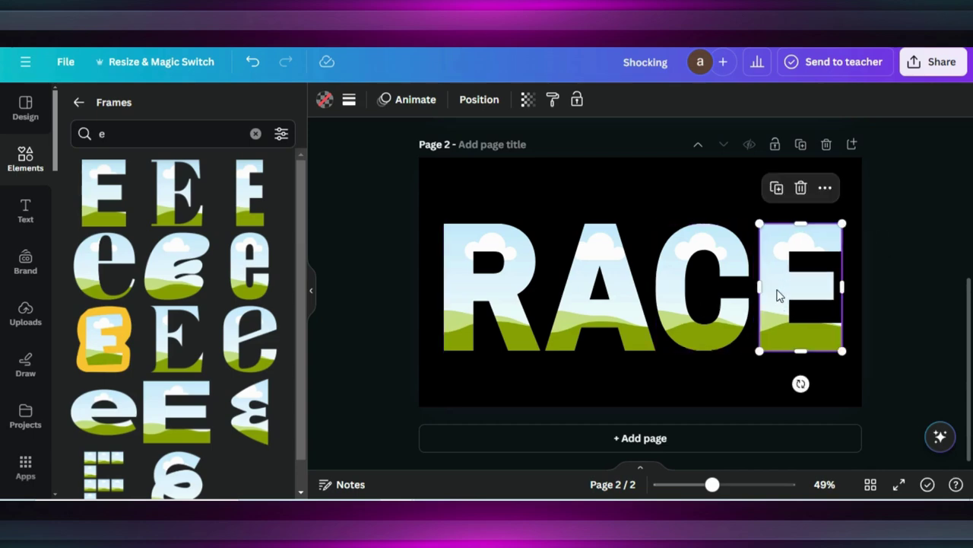
# - Scale the four RACE letter frames down together and centre them on page 2
pyautogui.moveTo(338, 254); pyautogui.dragTo(831, 318)
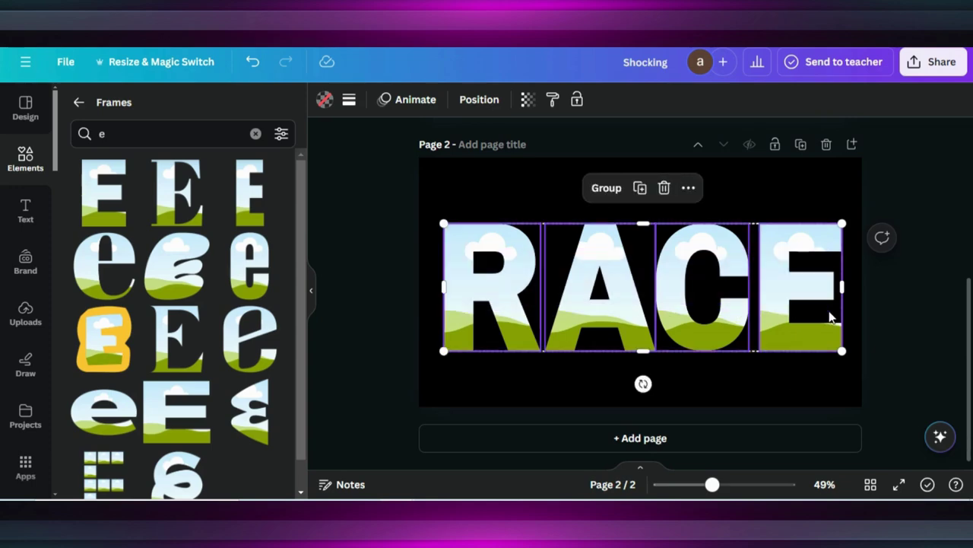
pyautogui.moveTo(842, 351); pyautogui.dragTo(782, 330)
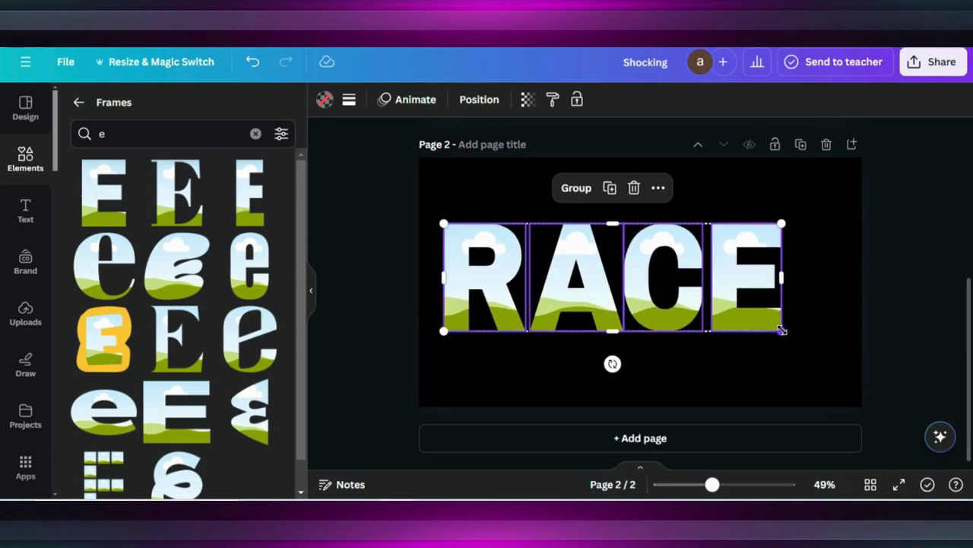
pyautogui.moveTo(688, 299); pyautogui.dragTo(707, 300)
# - Fill the R frame with the uploaded white-and-red speed-line image, enlarged and repositioned so only its white lines cover the letter
pyautogui.click(25, 313)
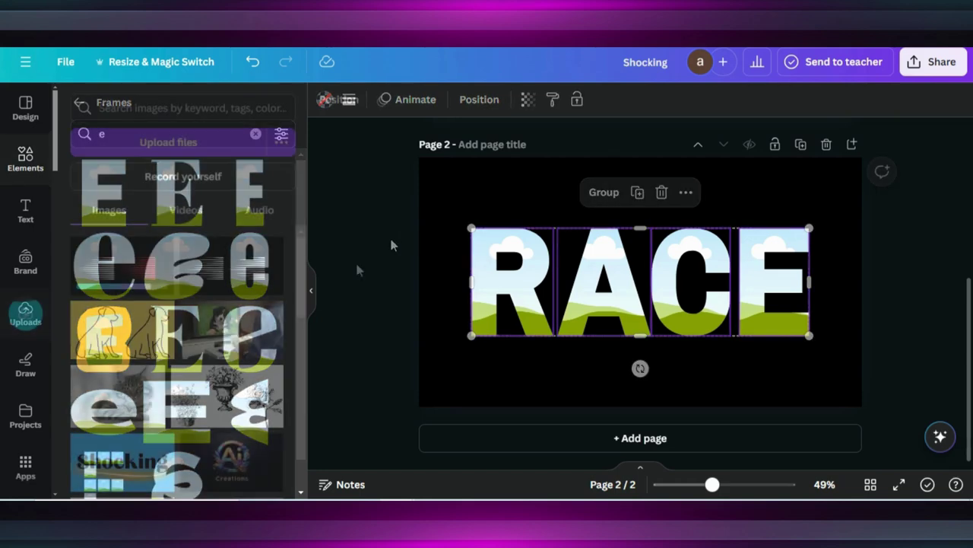
pyautogui.click(390, 235)
pyautogui.moveTo(125, 272); pyautogui.dragTo(510, 274)
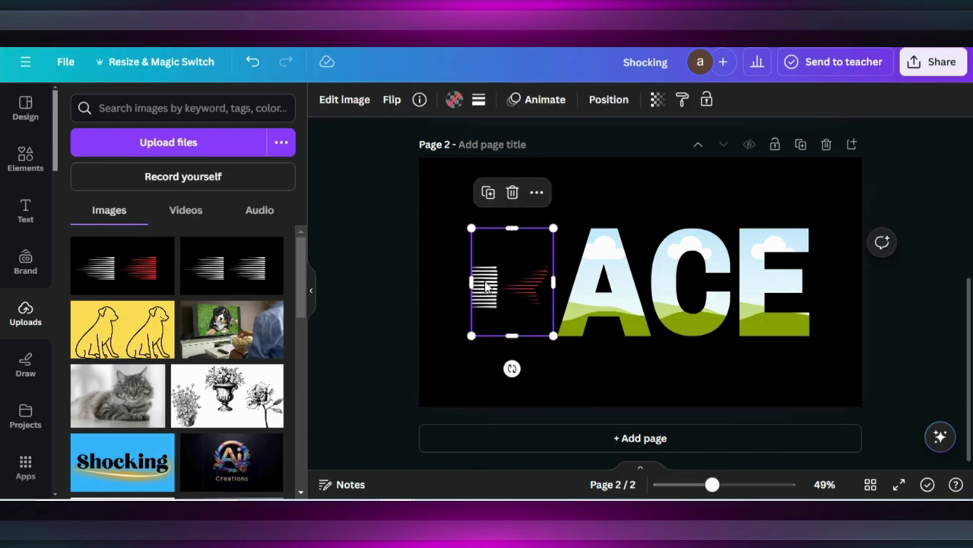
pyautogui.doubleClick(526, 237)
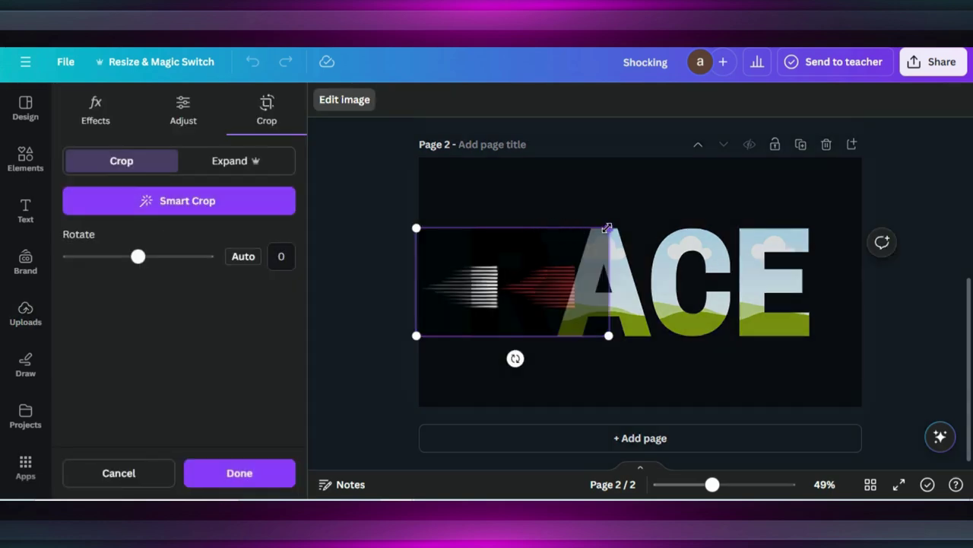
pyautogui.moveTo(607, 228); pyautogui.dragTo(864, 119)
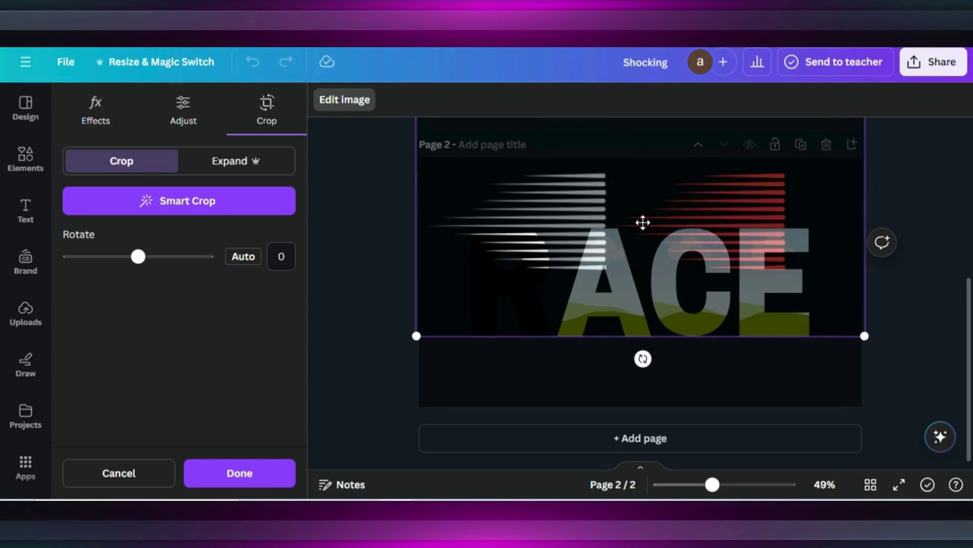
pyautogui.moveTo(642, 222); pyautogui.dragTo(603, 298)
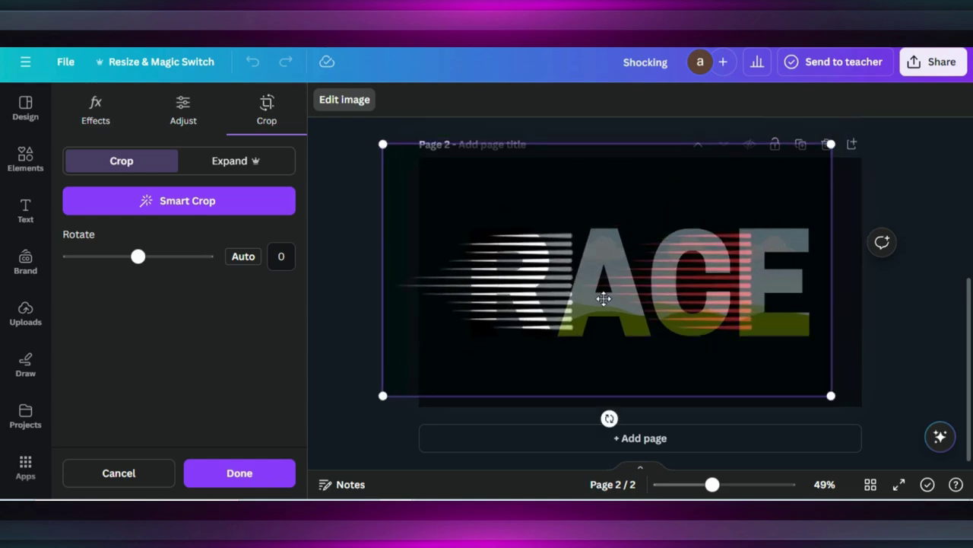
pyautogui.moveTo(832, 397); pyautogui.dragTo(941, 457)
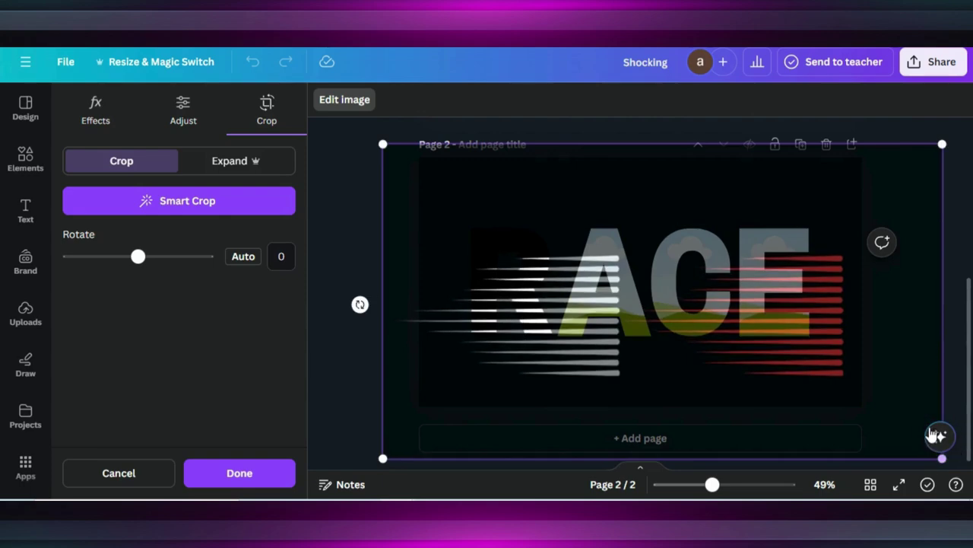
pyautogui.moveTo(610, 339); pyautogui.dragTo(589, 292)
pyautogui.click(593, 294)
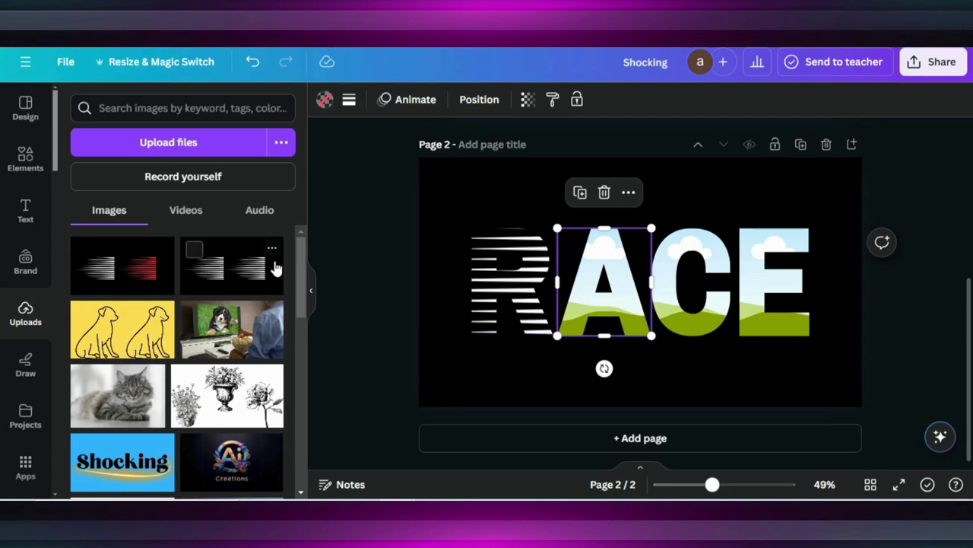
# - Fill the A frame with the white-and-red speed-line image, enlarged and repositioned so only its red lines cover the letter
pyautogui.moveTo(130, 278); pyautogui.dragTo(585, 271)
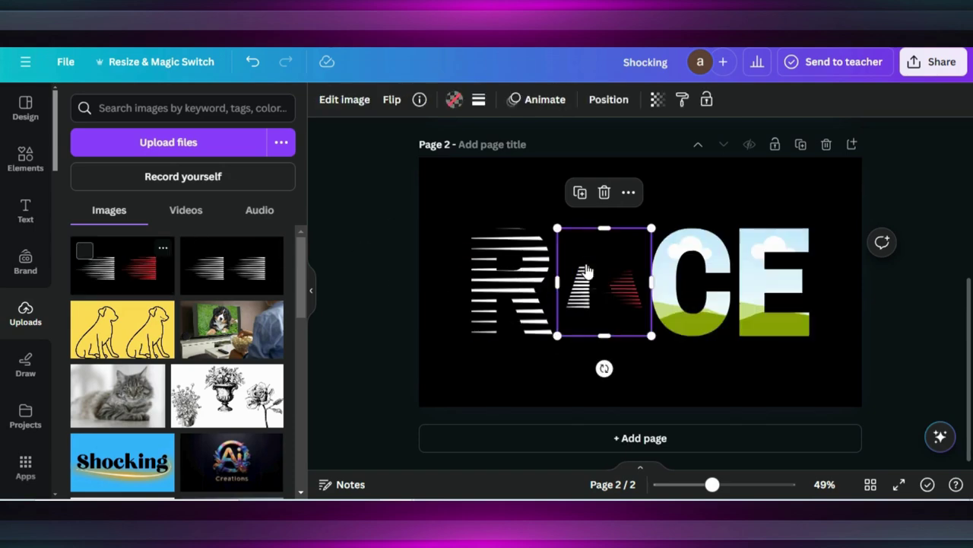
pyautogui.doubleClick(618, 295)
pyautogui.moveTo(641, 282); pyautogui.dragTo(611, 271)
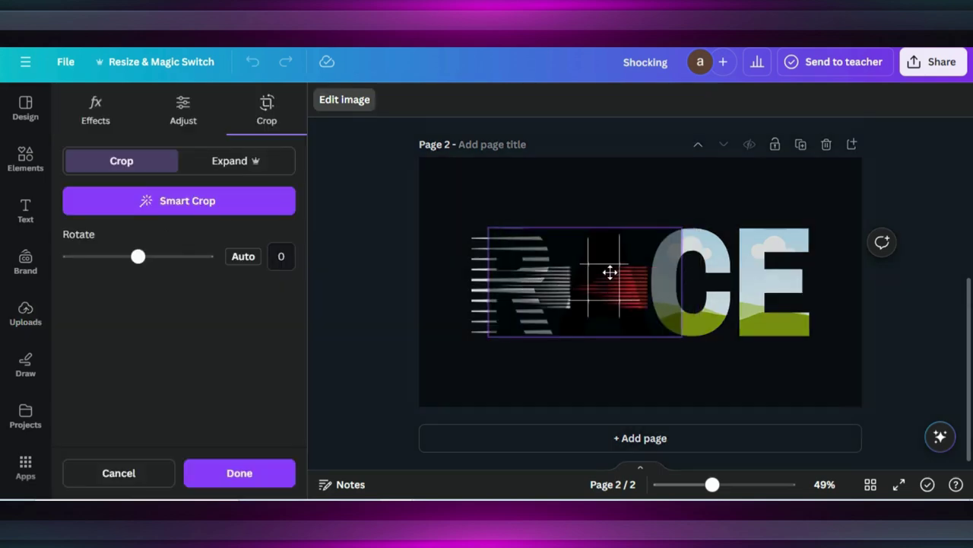
pyautogui.moveTo(681, 228); pyautogui.dragTo(852, 131)
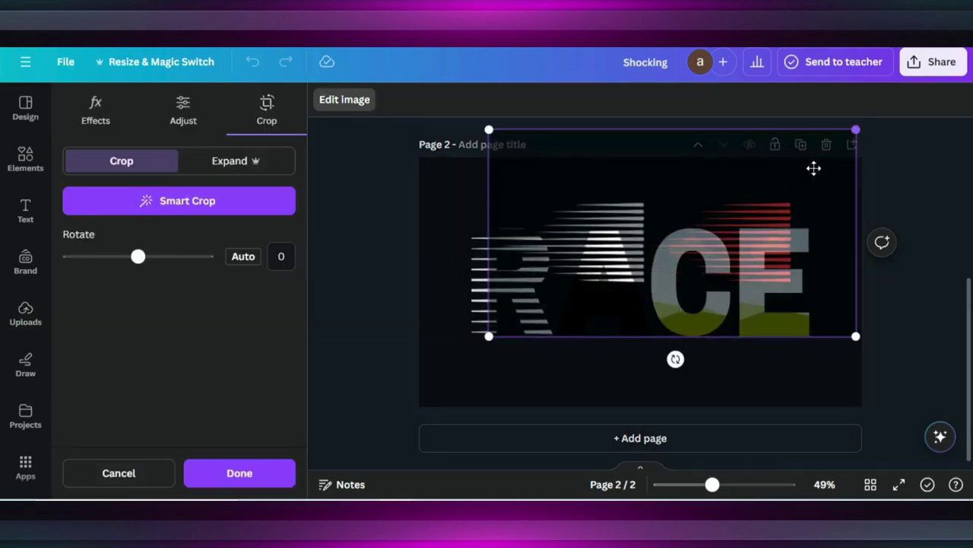
pyautogui.moveTo(753, 217); pyautogui.dragTo(622, 258)
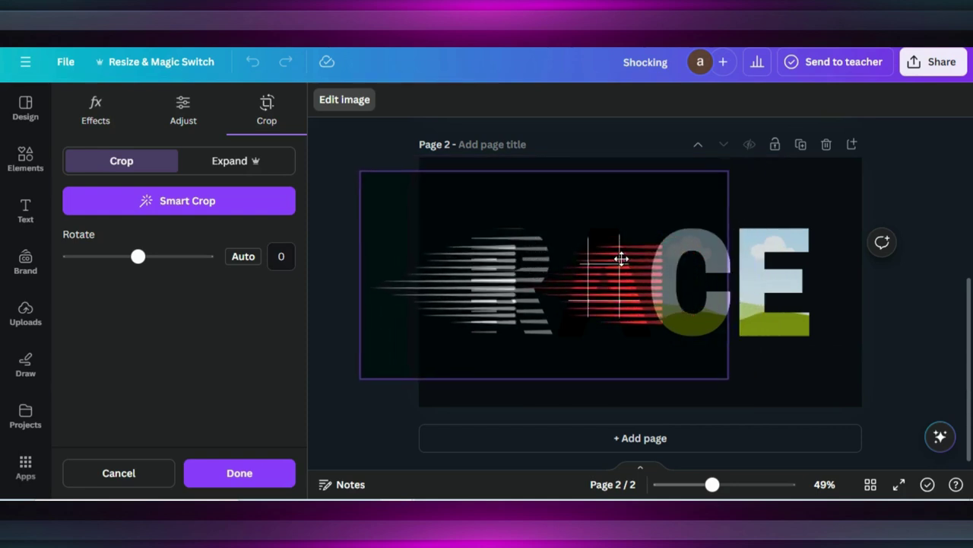
pyautogui.moveTo(722, 172); pyautogui.dragTo(857, 126)
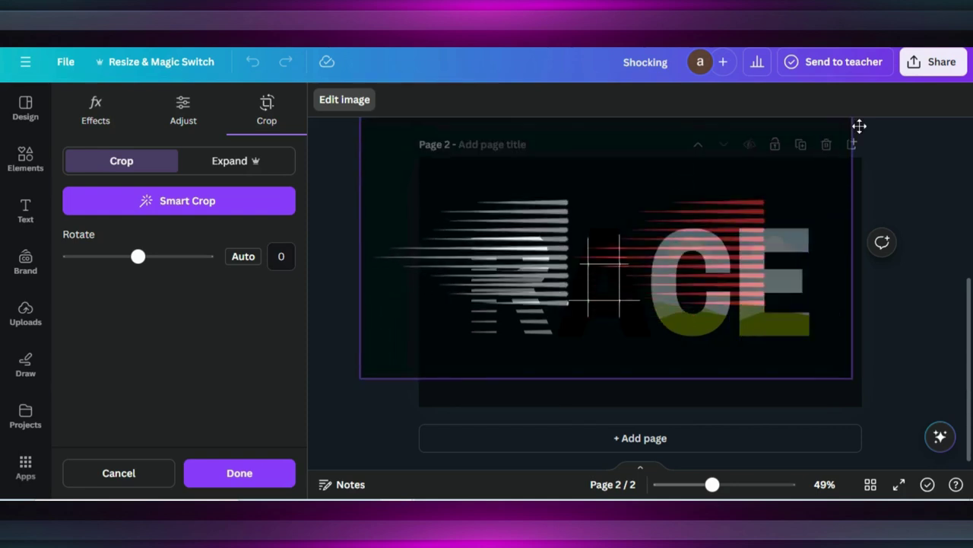
pyautogui.moveTo(761, 198); pyautogui.dragTo(656, 274)
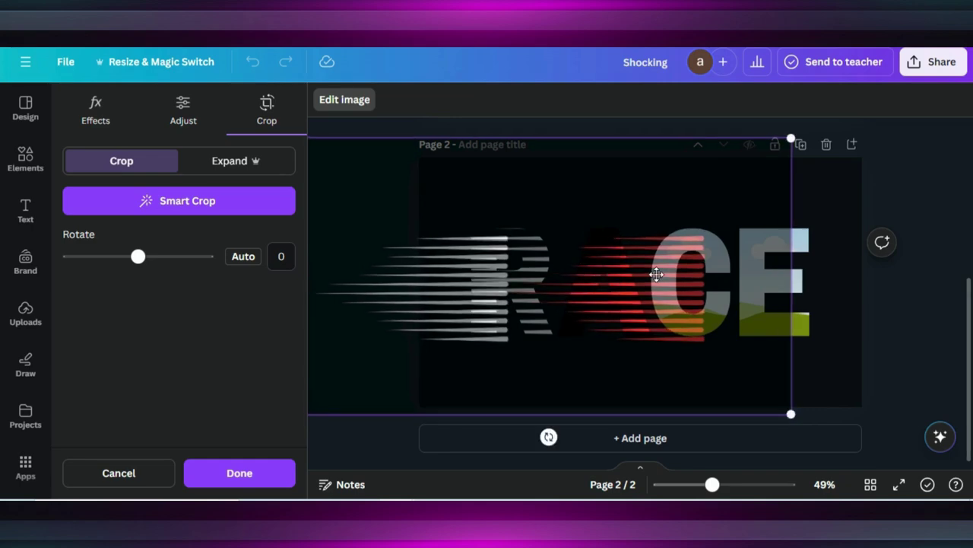
pyautogui.click(884, 320)
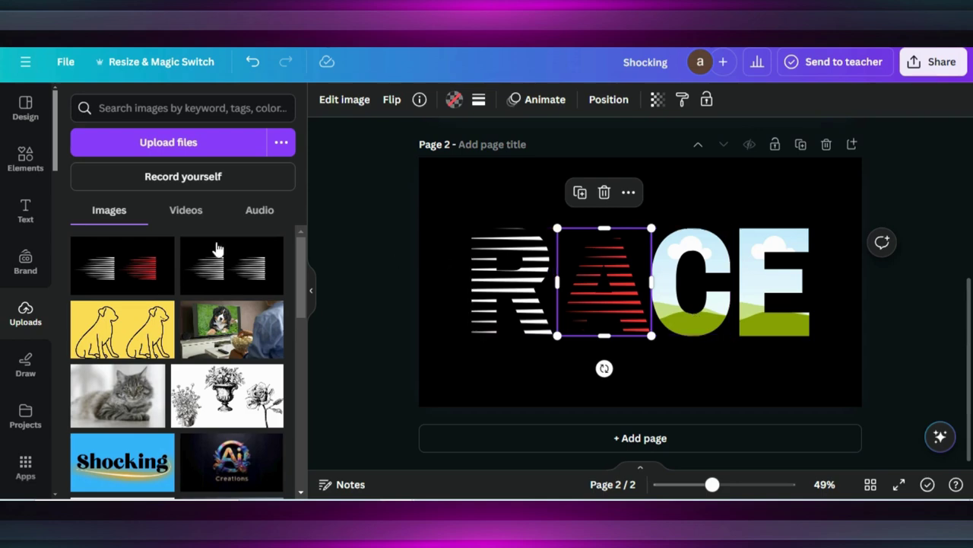
# - Fill the C frame with the enlarged white lines of the speed-line image and the E frame with its red lines
pyautogui.moveTo(148, 268); pyautogui.dragTo(677, 278)
pyautogui.click(668, 278)
pyautogui.doubleClick(668, 272)
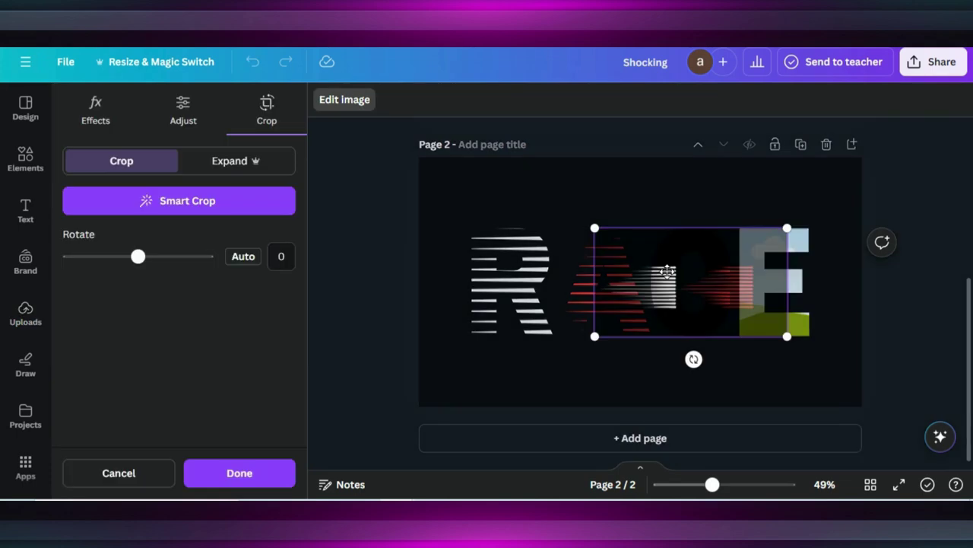
pyautogui.moveTo(594, 229); pyautogui.dragTo(336, 145)
pyautogui.moveTo(661, 233); pyautogui.dragTo(832, 281)
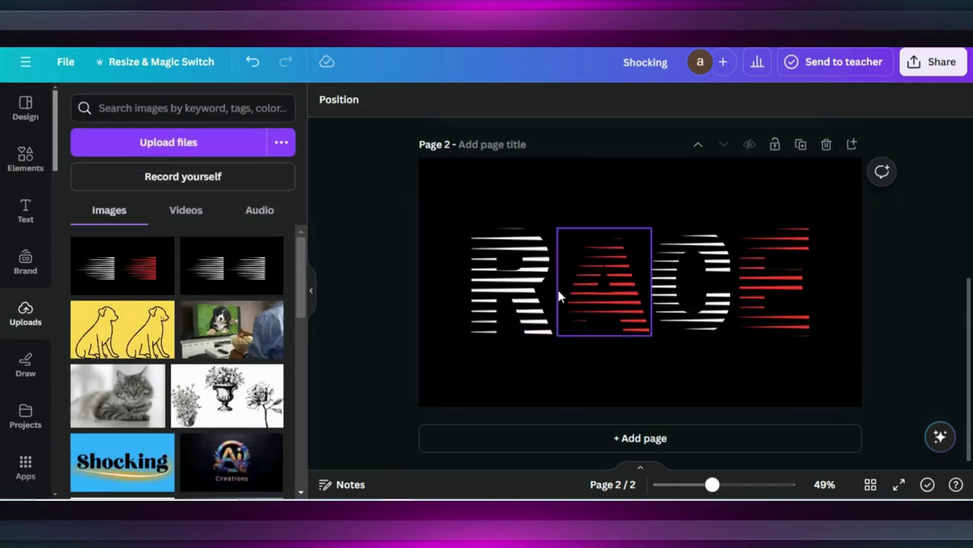
# - Move the red A left until it overlaps the R, and send it to the back
pyautogui.moveTo(592, 293); pyautogui.dragTo(565, 287)
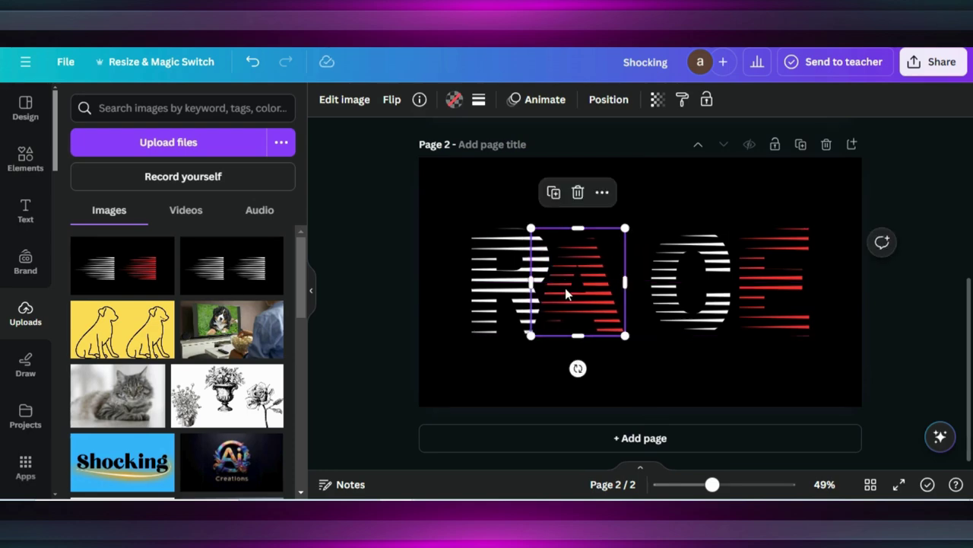
pyautogui.rightClick(561, 283)
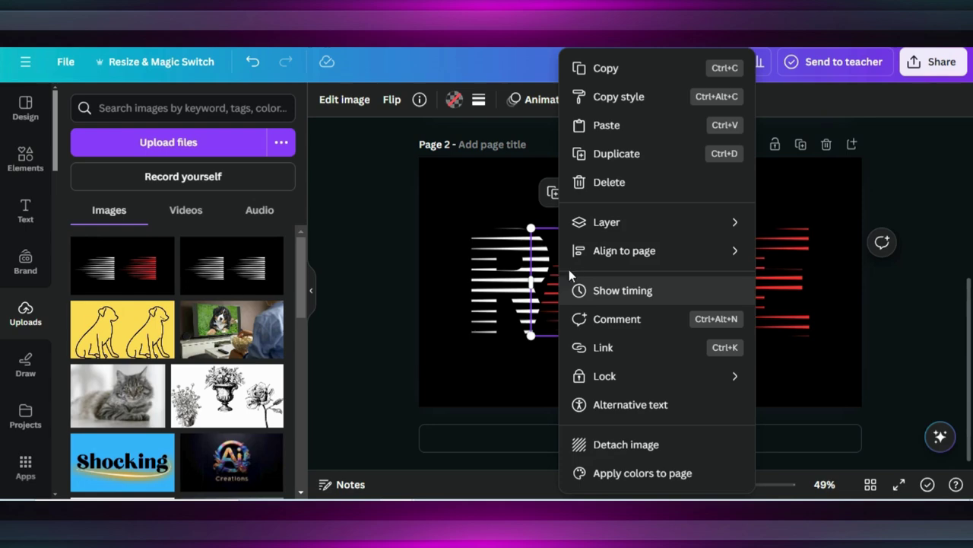
pyautogui.moveTo(608, 222)
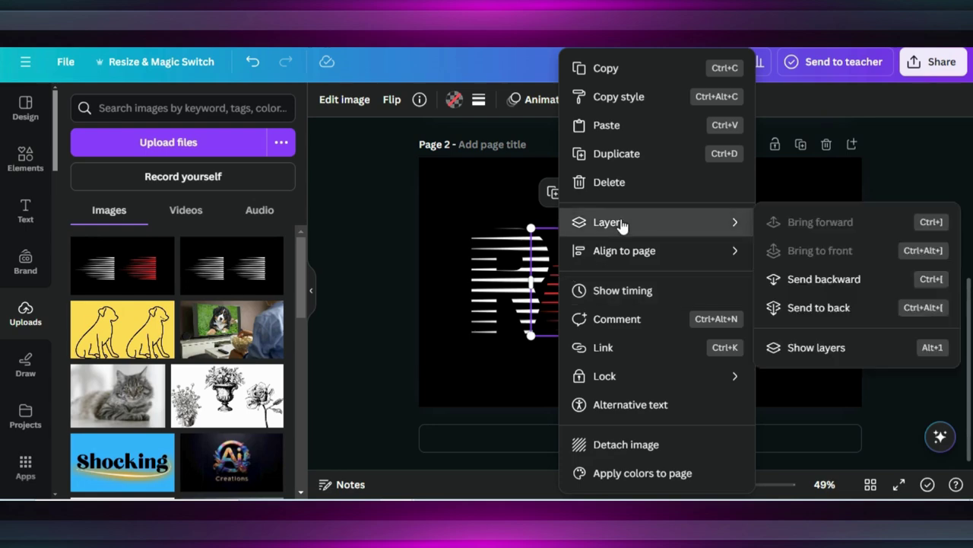
pyautogui.click(791, 307)
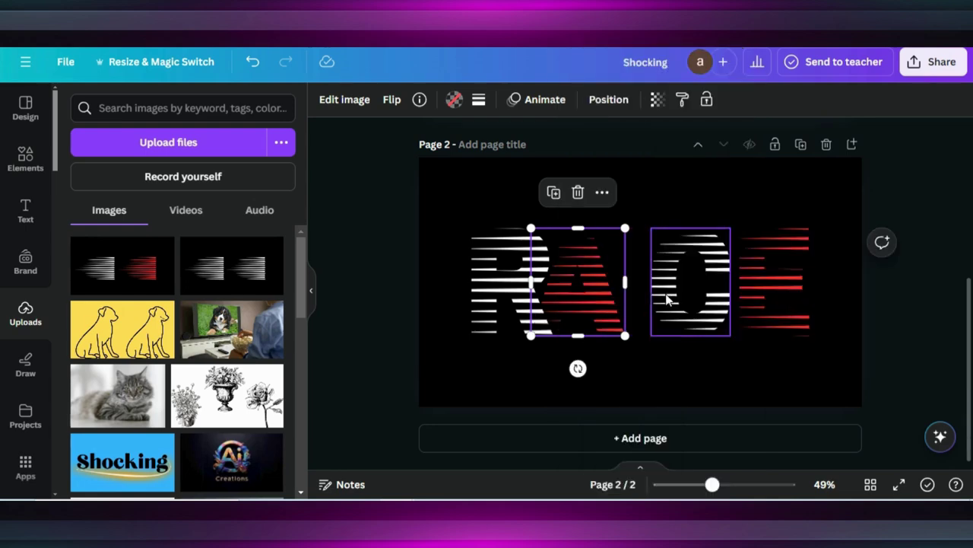
# - Move the white C left until it overlaps the A, and send it to the back
pyautogui.moveTo(669, 298); pyautogui.dragTo(611, 286)
pyautogui.rightClick(612, 286)
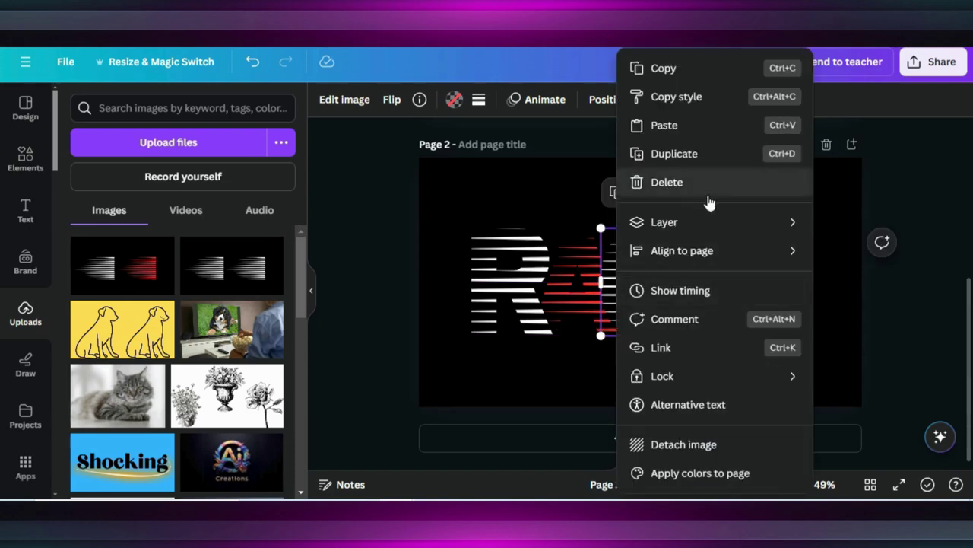
pyautogui.moveTo(696, 222)
pyautogui.click(475, 309)
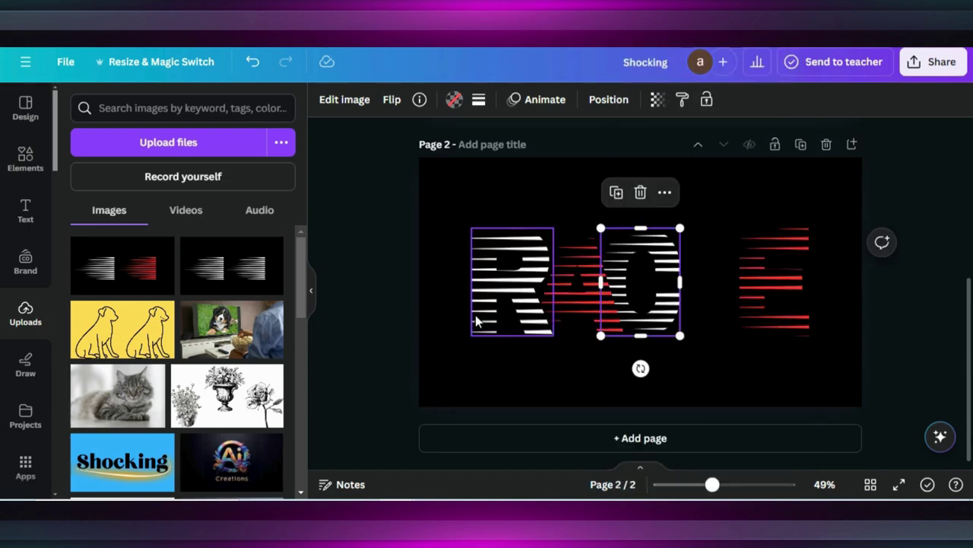
# - Move the red E left so it slightly overlaps the C, and send it to the back
pyautogui.rightClick(692, 296)
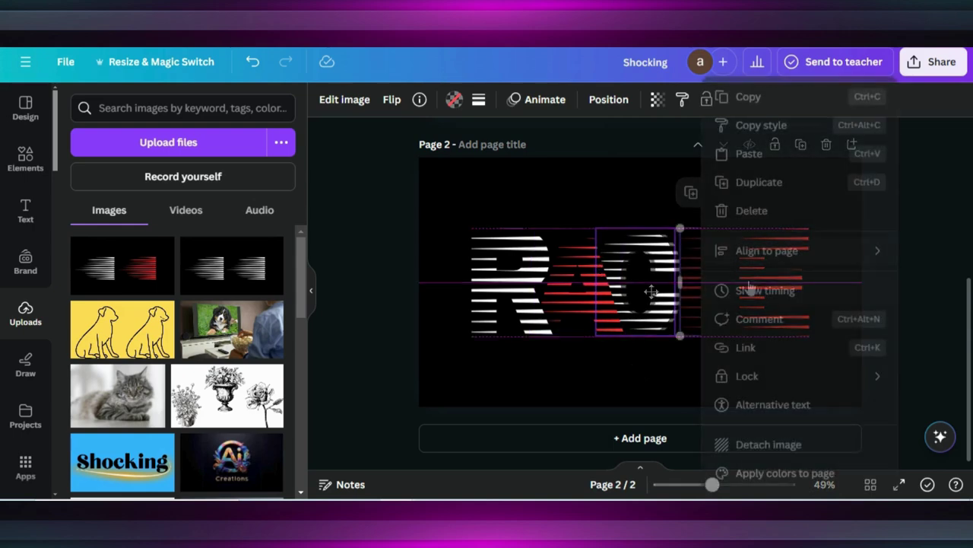
pyautogui.click(573, 373)
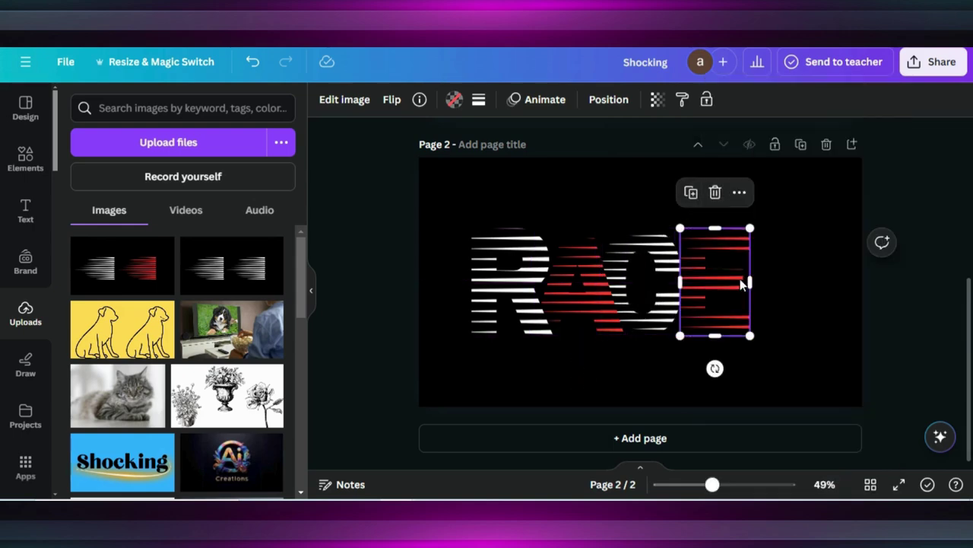
pyautogui.moveTo(715, 283); pyautogui.dragTo(698, 283)
pyautogui.rightClick(698, 283)
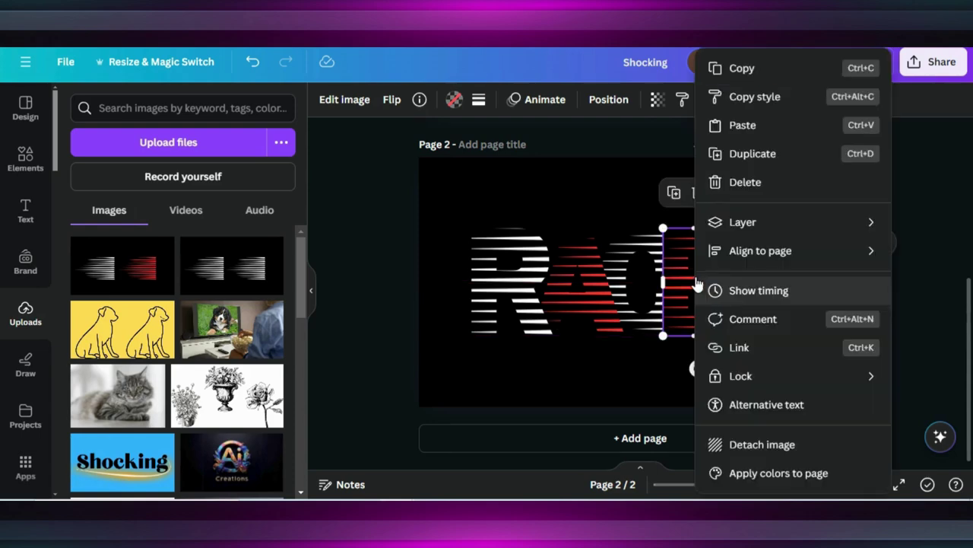
pyautogui.moveTo(756, 233)
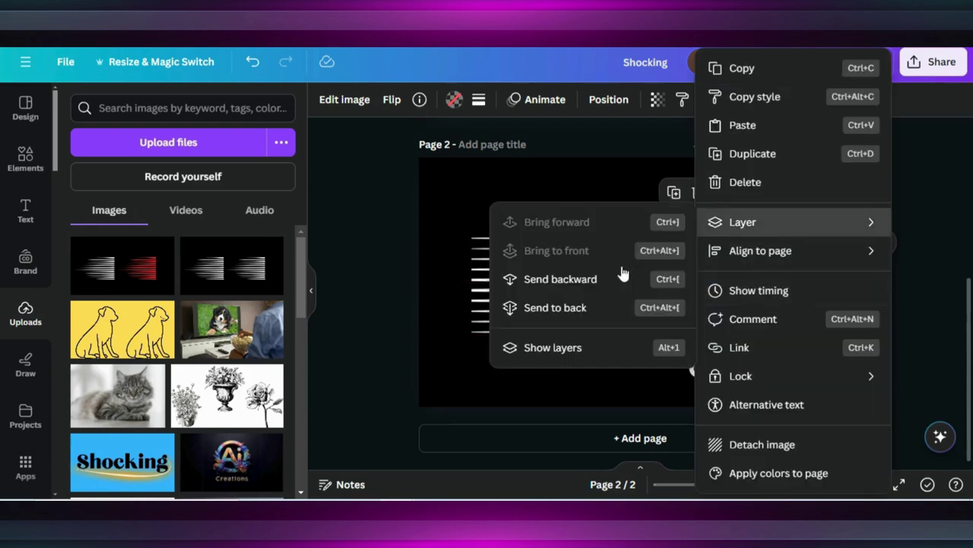
pyautogui.click(575, 308)
pyautogui.moveTo(728, 296); pyautogui.dragTo(730, 288)
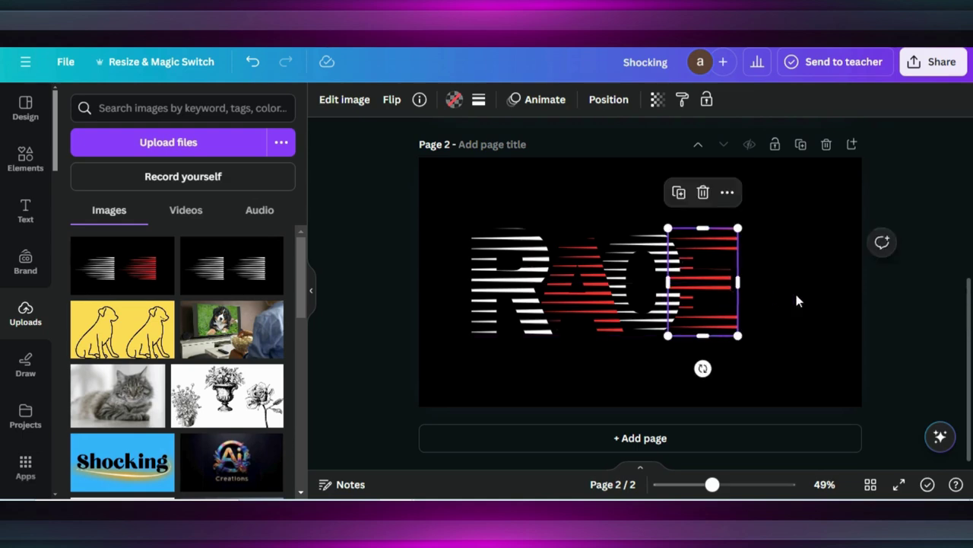
# - Select all the striped RACE letters and enlarge them together
pyautogui.click(809, 302)
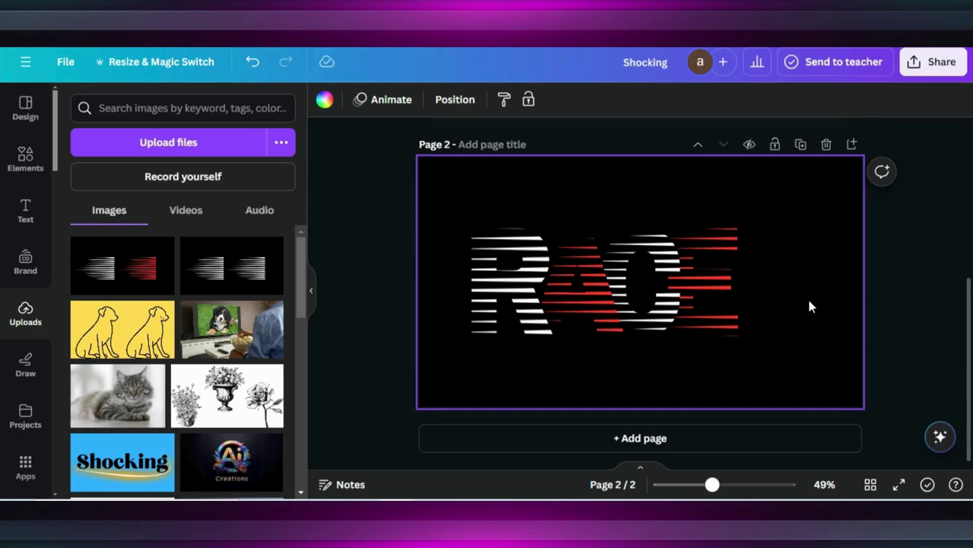
pyautogui.moveTo(422, 260); pyautogui.dragTo(679, 306)
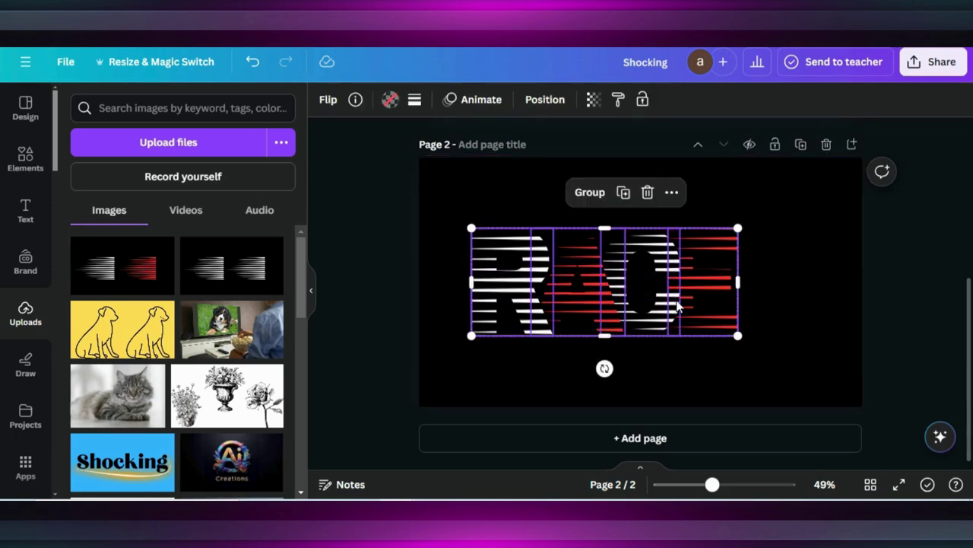
pyautogui.moveTo(736, 336); pyautogui.dragTo(805, 359)
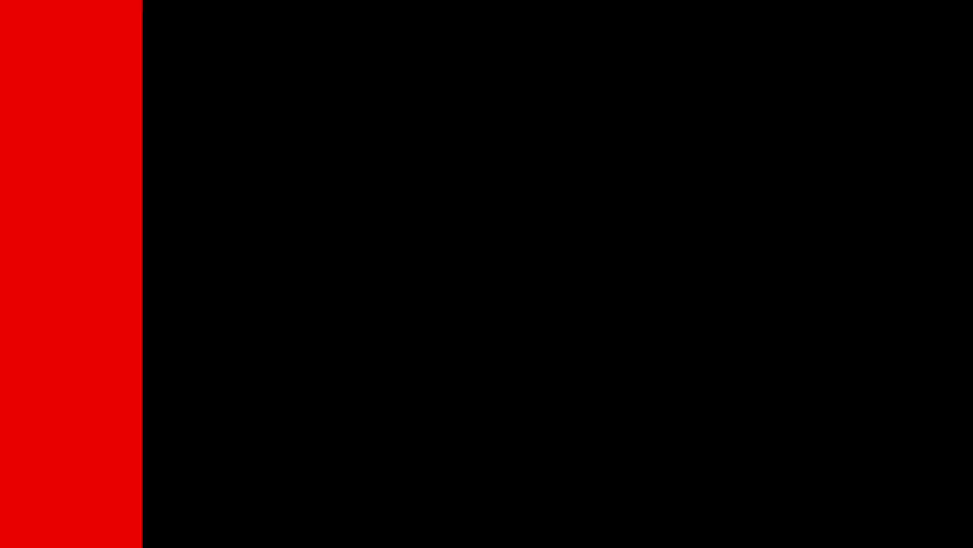